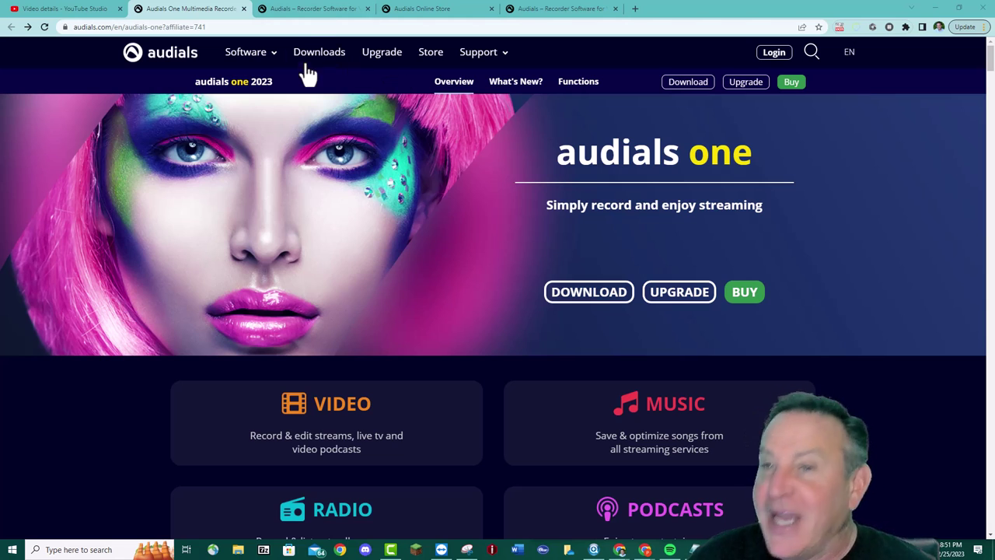
Review the YouTube video's description links, the Audials home page and the Audials One product page
{"action": "left_click", "coordinate": [70, 14]}
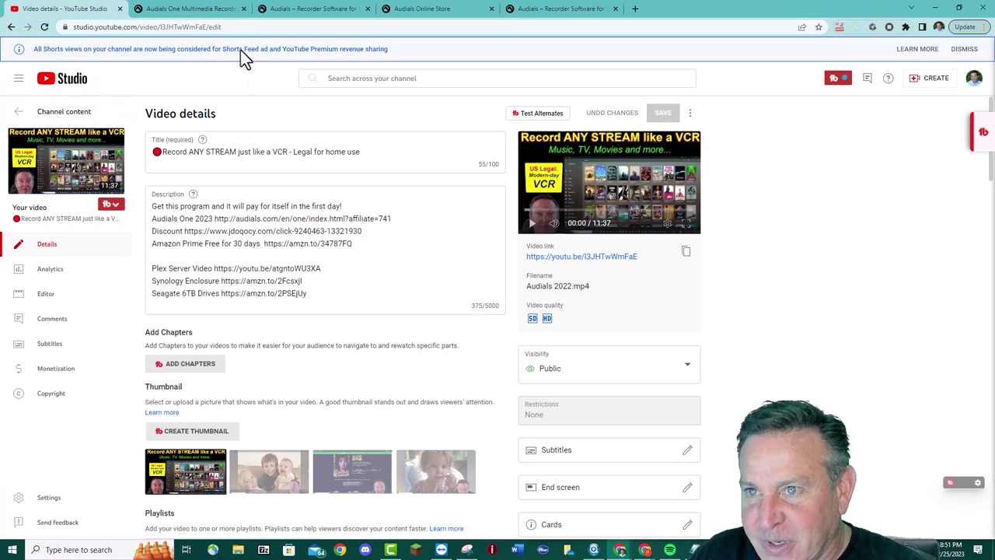
{"action": "left_click", "coordinate": [223, 10]}
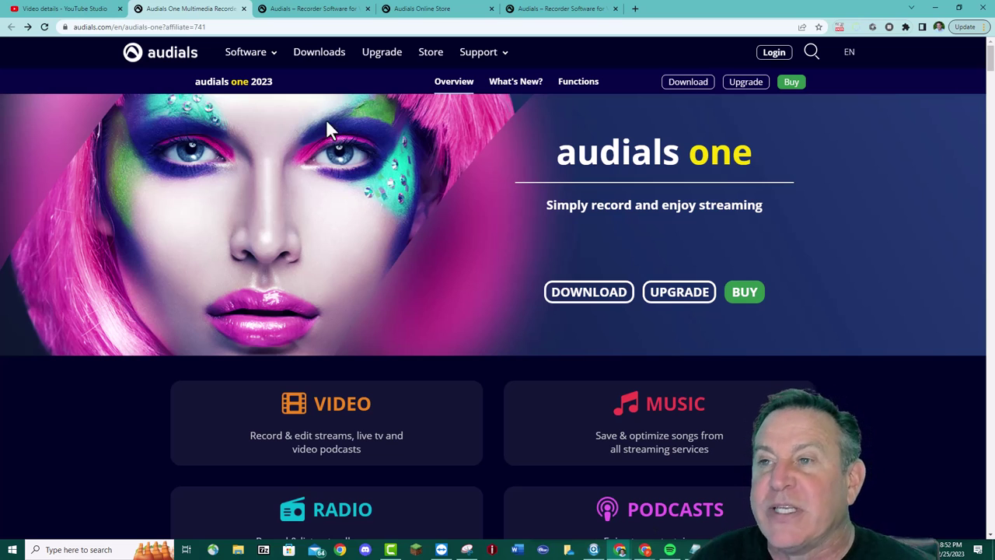
{"action": "left_click", "coordinate": [325, 12]}
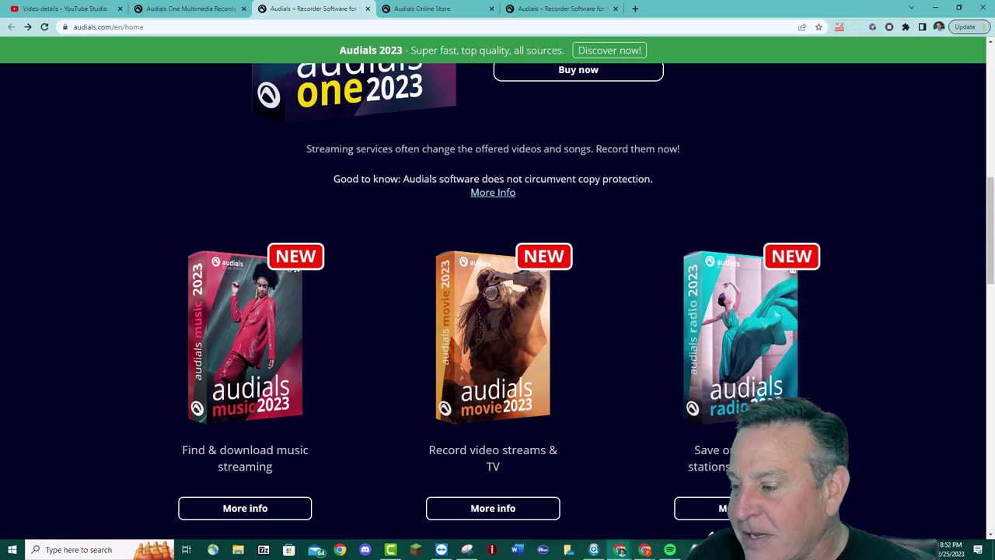
{"action": "left_click", "coordinate": [203, 8]}
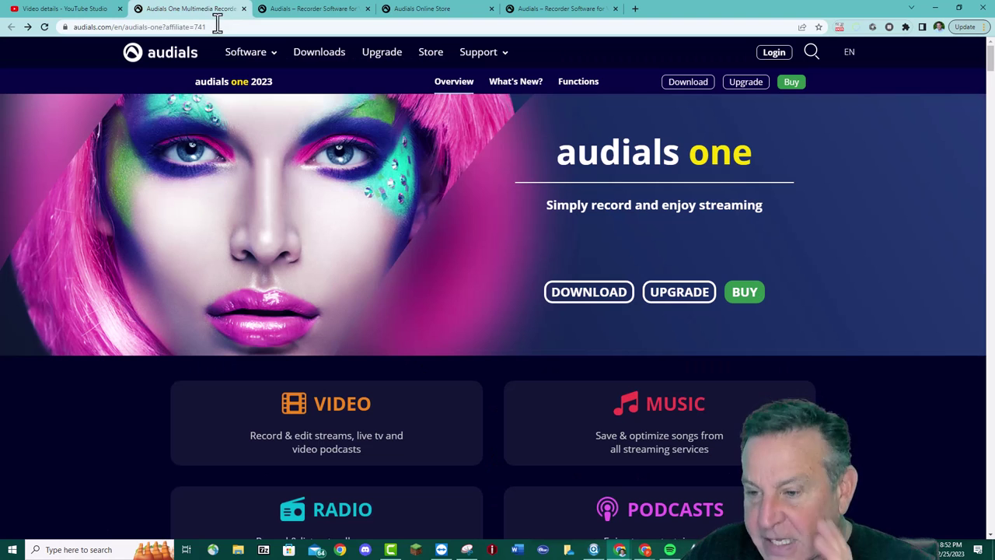
Open the Audials copy protection notice from the product page, read its music recording and DMCA sections, and return to the product page
{"action": "scroll", "coordinate": [468, 351], "scroll_direction": "down", "scroll_amount": 3}
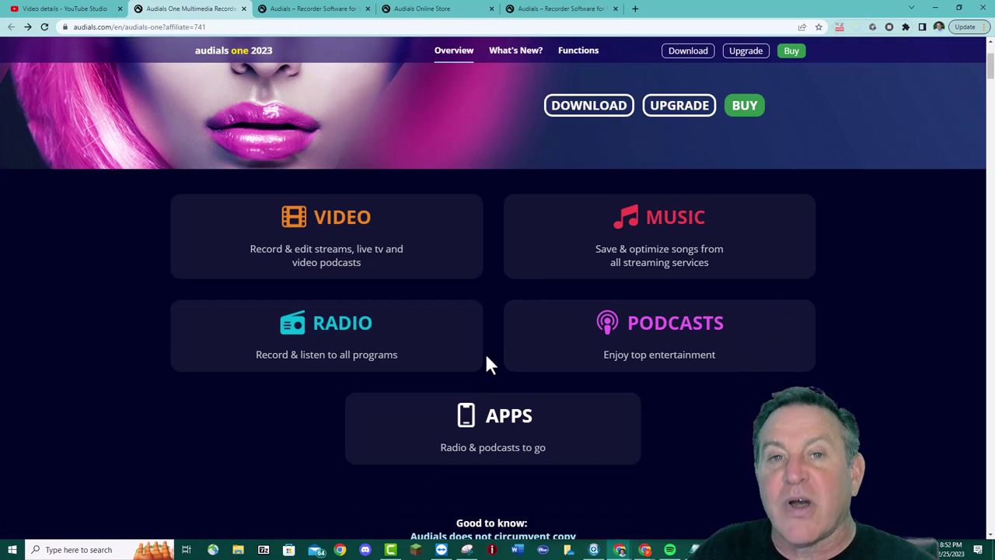
{"action": "scroll", "coordinate": [493, 365], "scroll_direction": "down", "scroll_amount": 2}
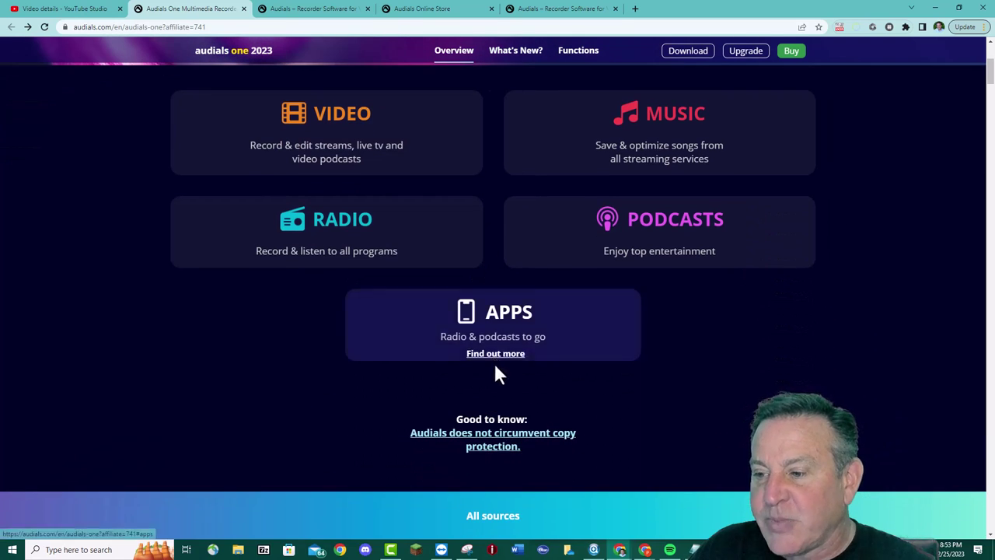
{"action": "left_click", "coordinate": [500, 446]}
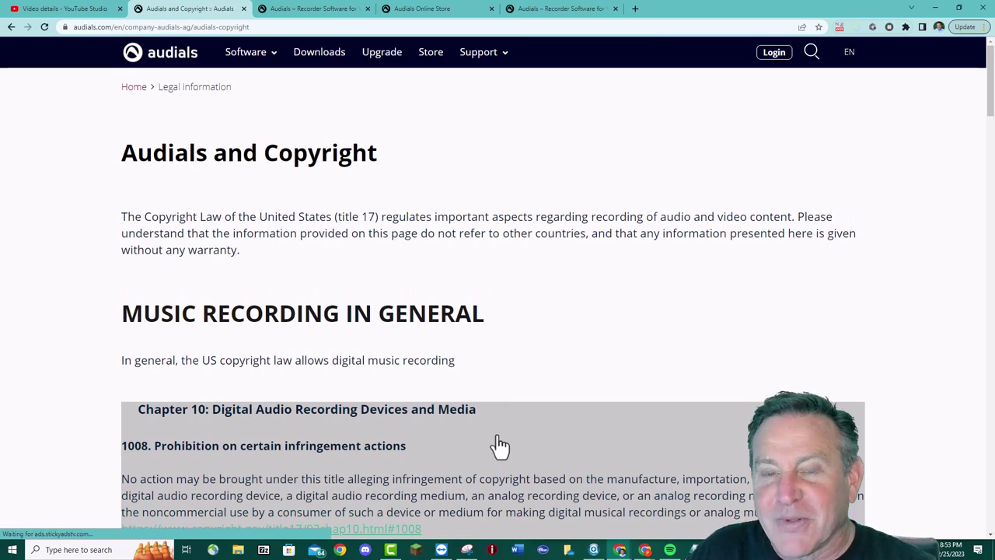
{"action": "scroll", "coordinate": [551, 350], "scroll_direction": "down", "scroll_amount": 2}
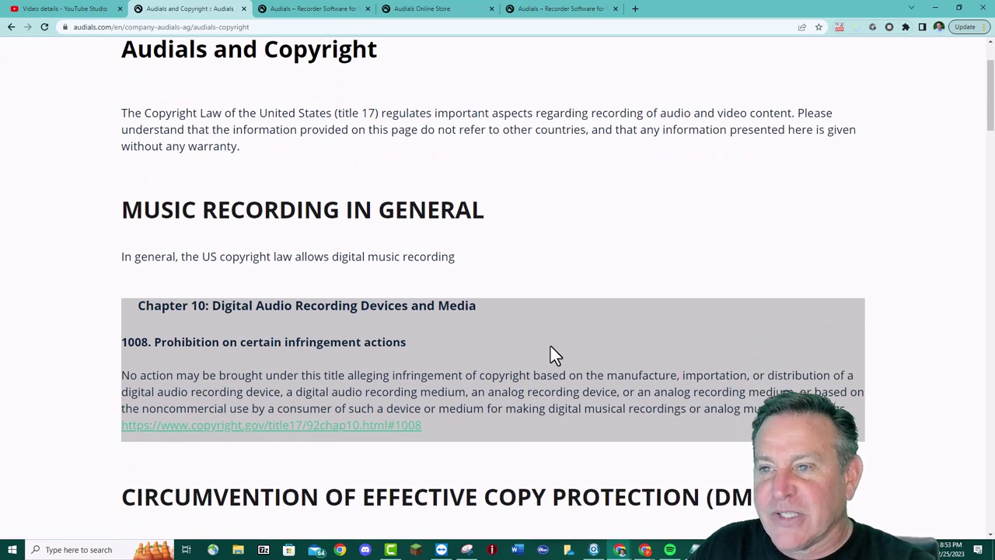
{"action": "scroll", "coordinate": [550, 350], "scroll_direction": "up", "scroll_amount": 1}
{"action": "scroll", "coordinate": [551, 346], "scroll_direction": "down", "scroll_amount": 3}
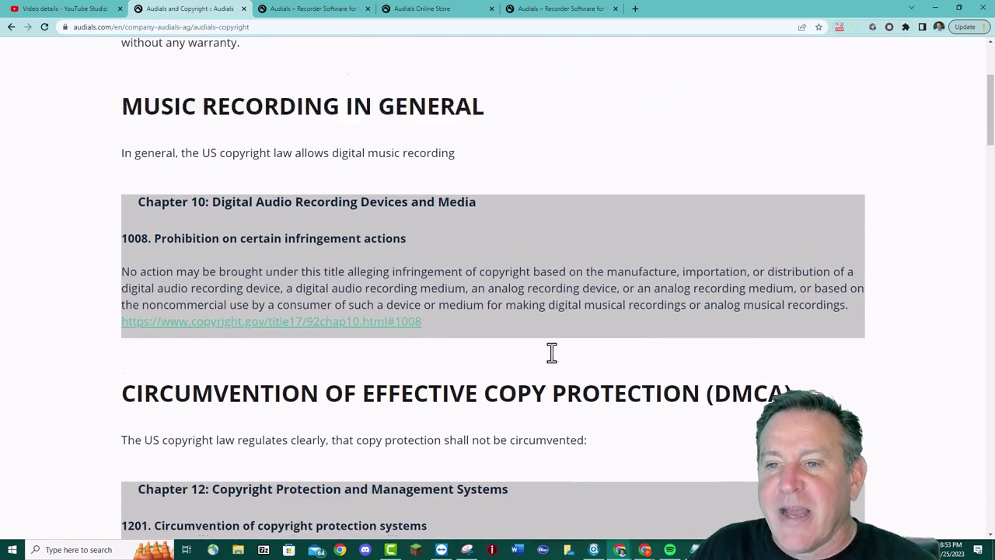
{"action": "scroll", "coordinate": [551, 360], "scroll_direction": "up", "scroll_amount": 1}
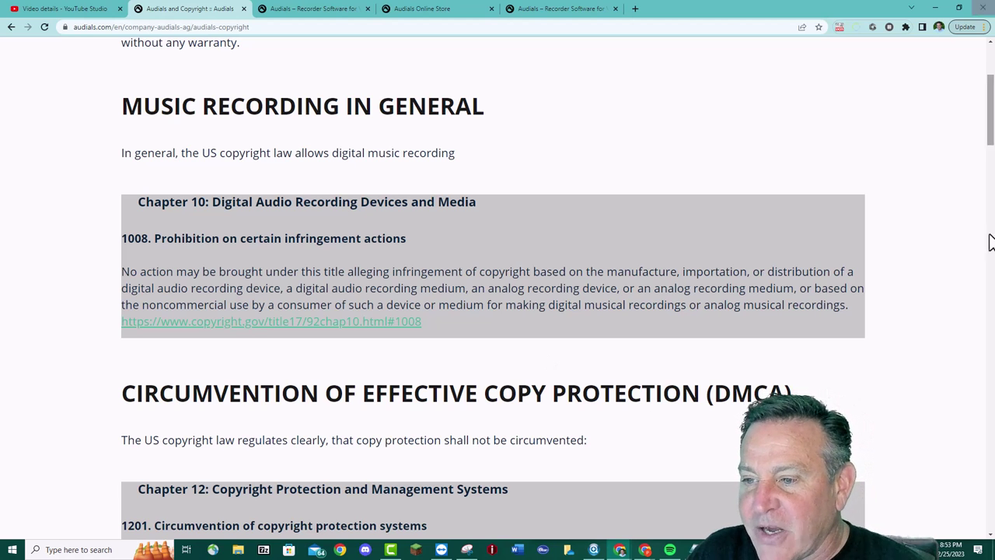
{"action": "scroll", "coordinate": [992, 243], "scroll_direction": "down", "scroll_amount": 3}
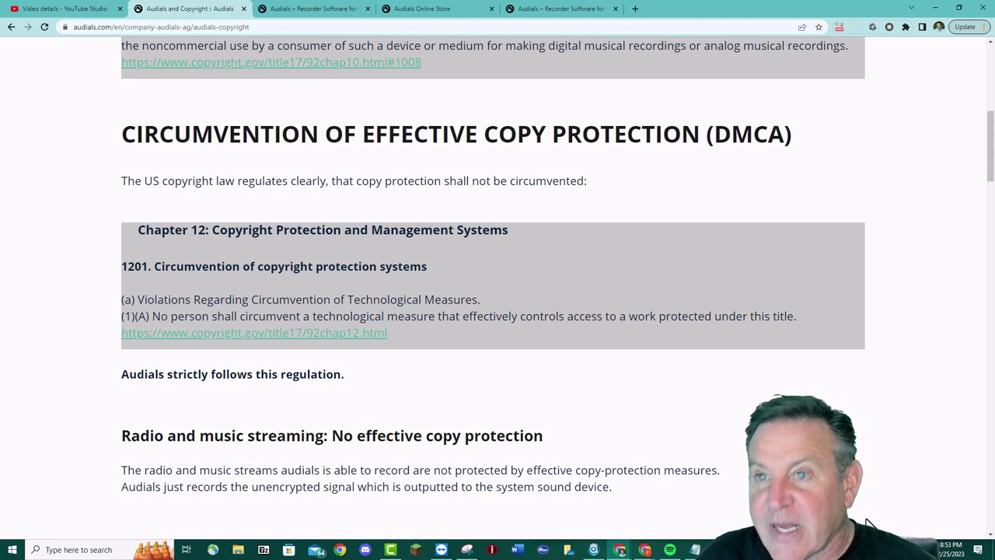
{"action": "left_click", "coordinate": [11, 28]}
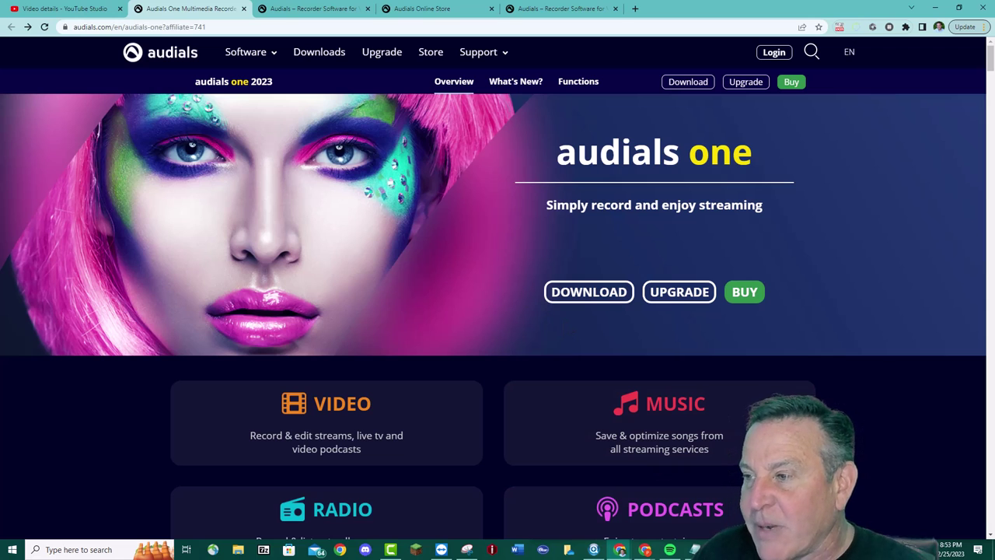
Switch to the Audials One application and open the output format settings for video streaming recordings
{"action": "left_click", "coordinate": [689, 495]}
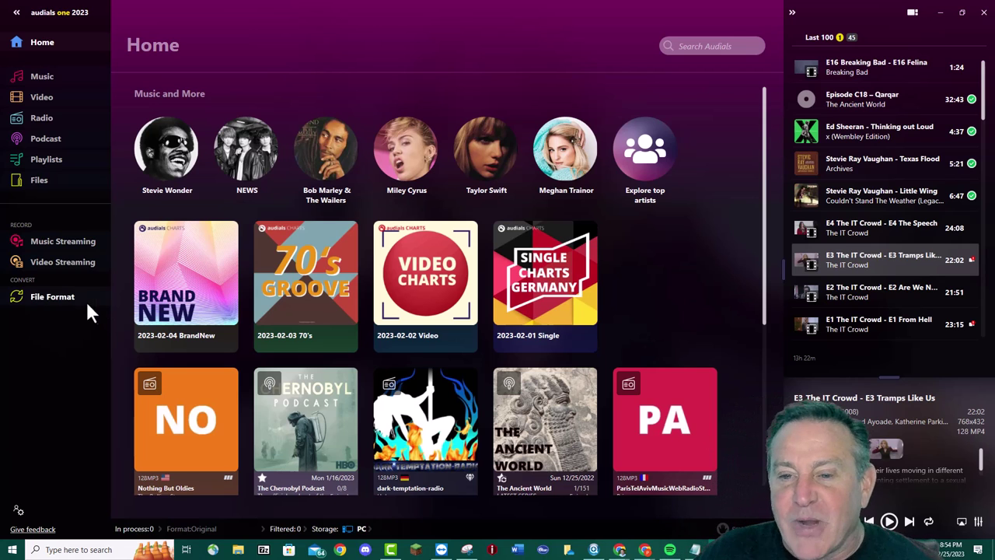
{"action": "left_click", "coordinate": [77, 262]}
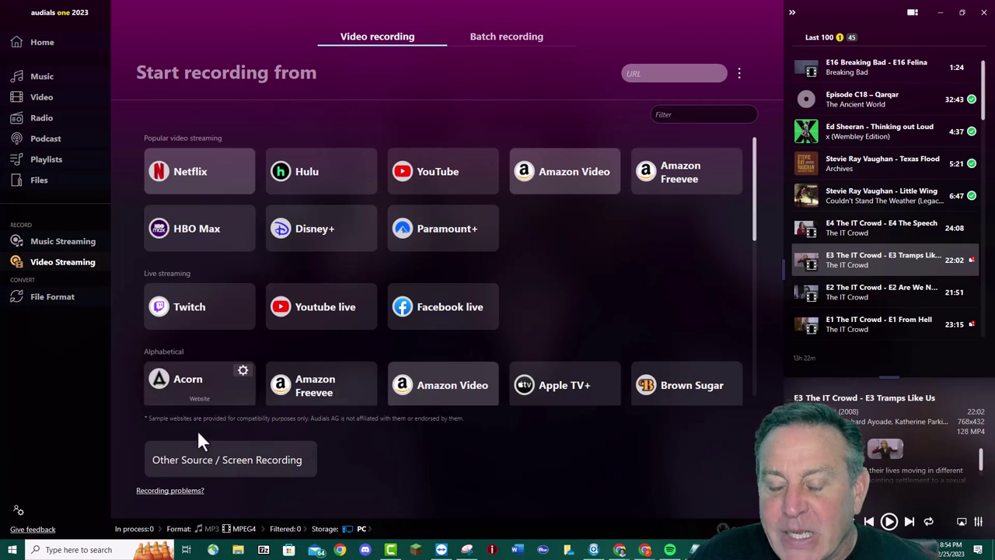
{"action": "left_click", "coordinate": [227, 531]}
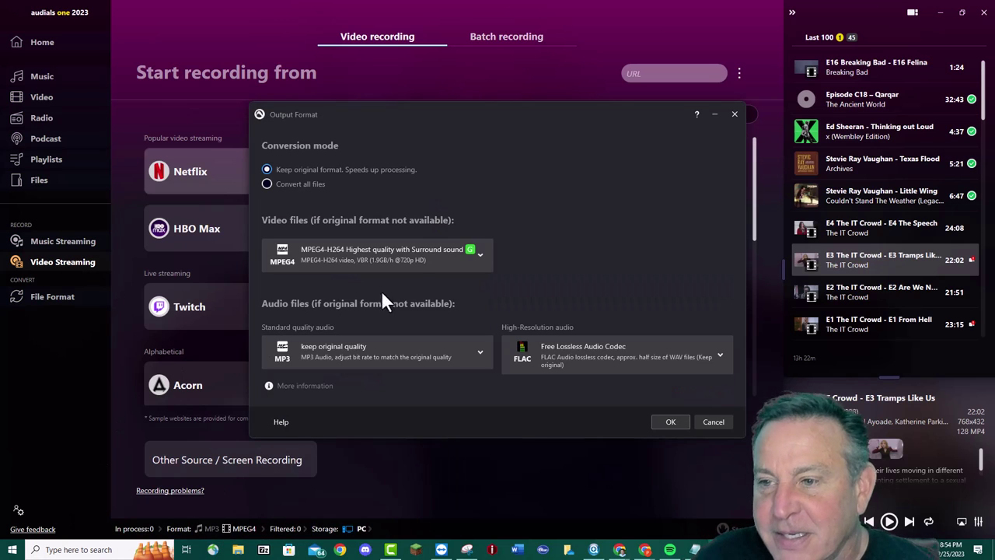
Examine the available video output formats, comparing the WMV profiles with the MPEG4 profiles and their quality details
{"action": "left_click", "coordinate": [481, 253]}
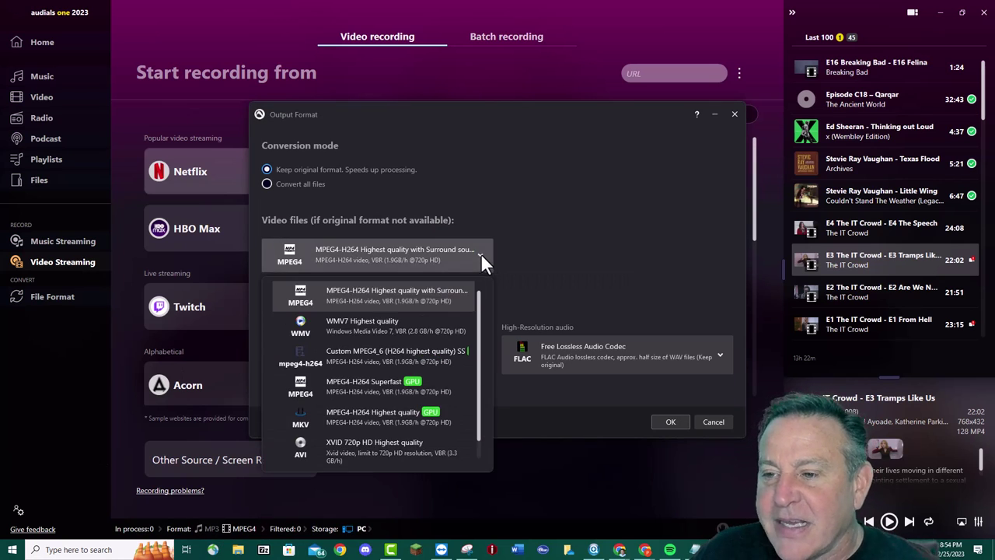
{"action": "scroll", "coordinate": [397, 375], "scroll_direction": "down", "scroll_amount": 1}
{"action": "scroll", "coordinate": [323, 459], "scroll_direction": "up", "scroll_amount": 1}
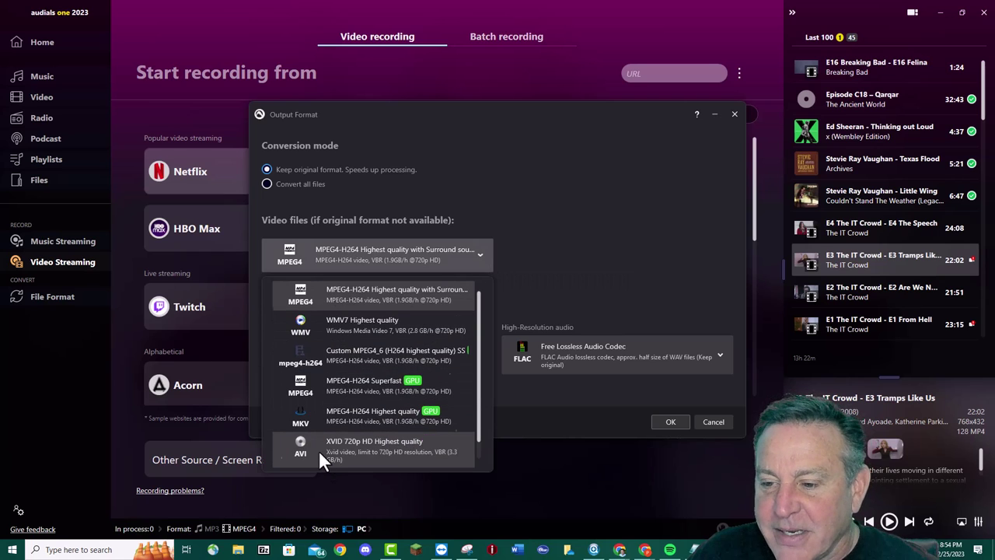
{"action": "scroll", "coordinate": [316, 454], "scroll_direction": "down", "scroll_amount": 1}
{"action": "left_click", "coordinate": [314, 456]}
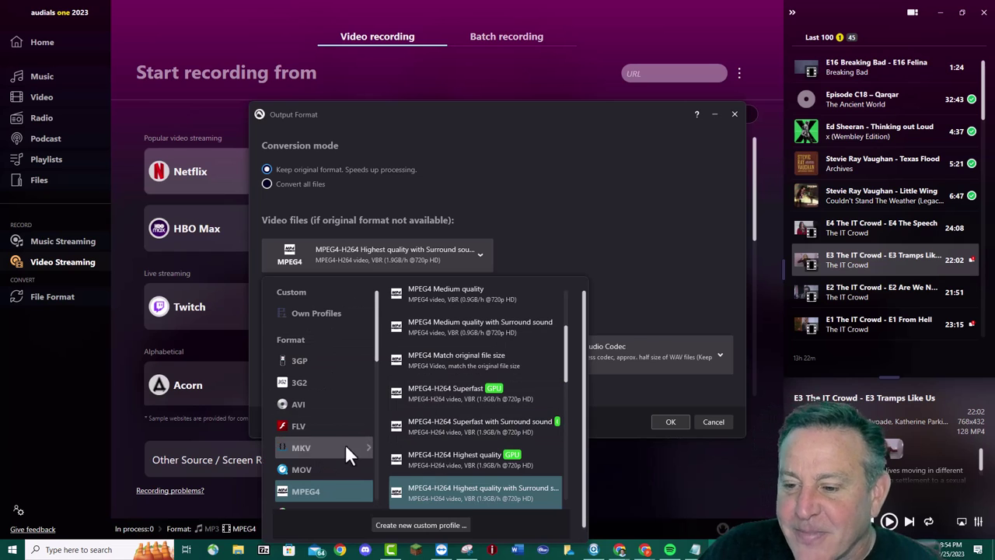
{"action": "scroll", "coordinate": [319, 470], "scroll_direction": "down", "scroll_amount": 1}
{"action": "left_click", "coordinate": [305, 461]}
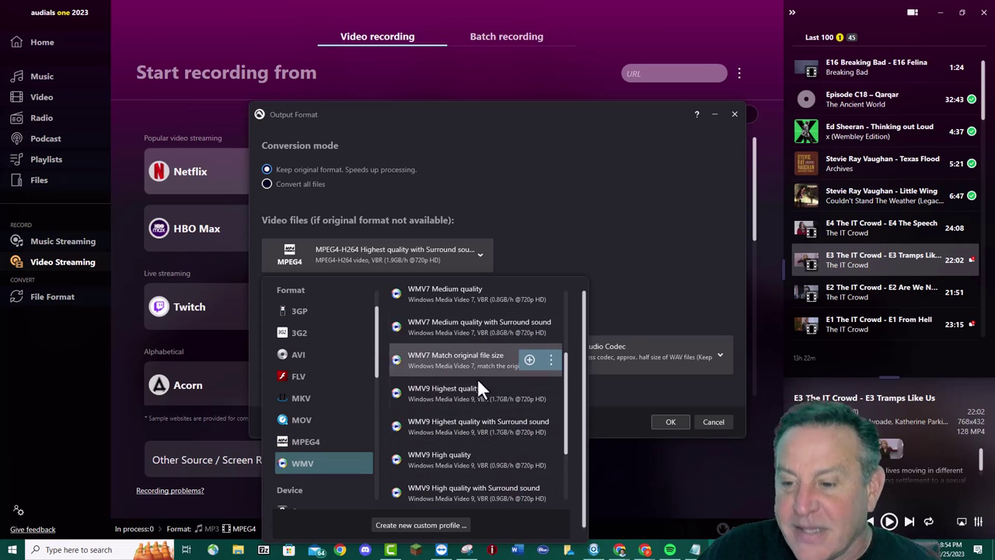
{"action": "left_click", "coordinate": [336, 442]}
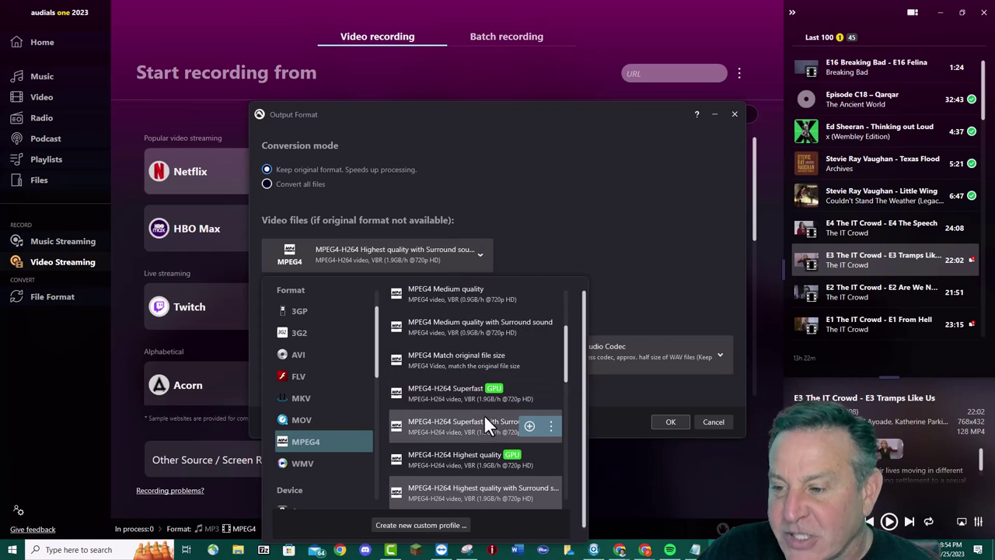
{"action": "scroll", "coordinate": [479, 396], "scroll_direction": "down", "scroll_amount": 1}
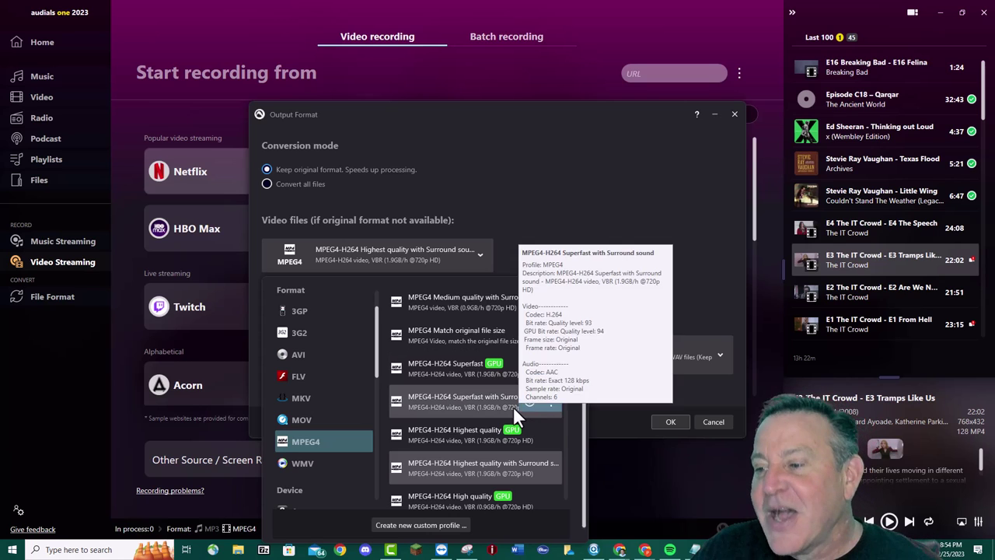
{"action": "mouse_move", "coordinate": [496, 427]}
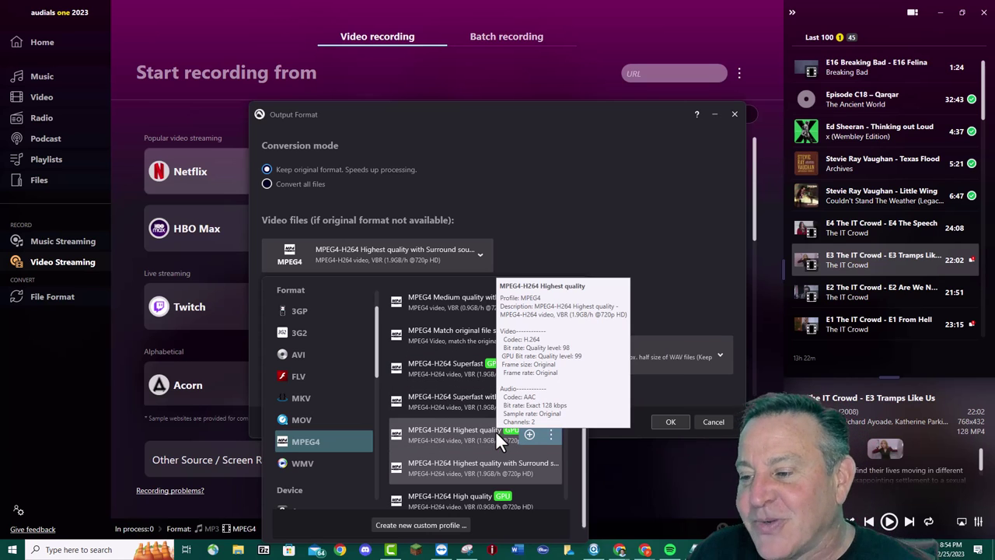
Save a custom profile "Custom MPEG4_6 (H264 highest quality) SS" based on MPEG4-H264 Highest quality with Surround sound, replacing the existing one, and accept the output format
{"action": "mouse_move", "coordinate": [497, 461]}
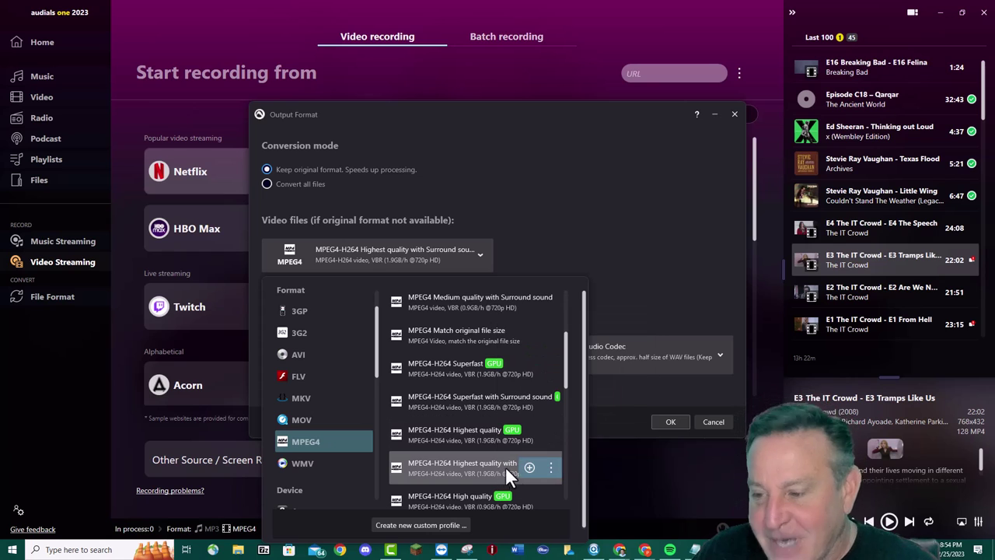
{"action": "left_click", "coordinate": [527, 467]}
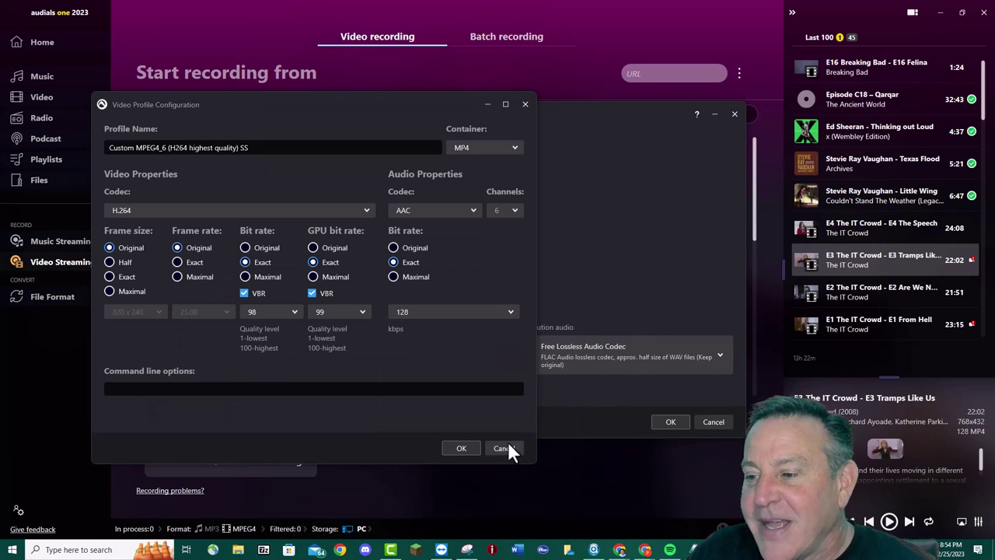
{"action": "left_click", "coordinate": [464, 448]}
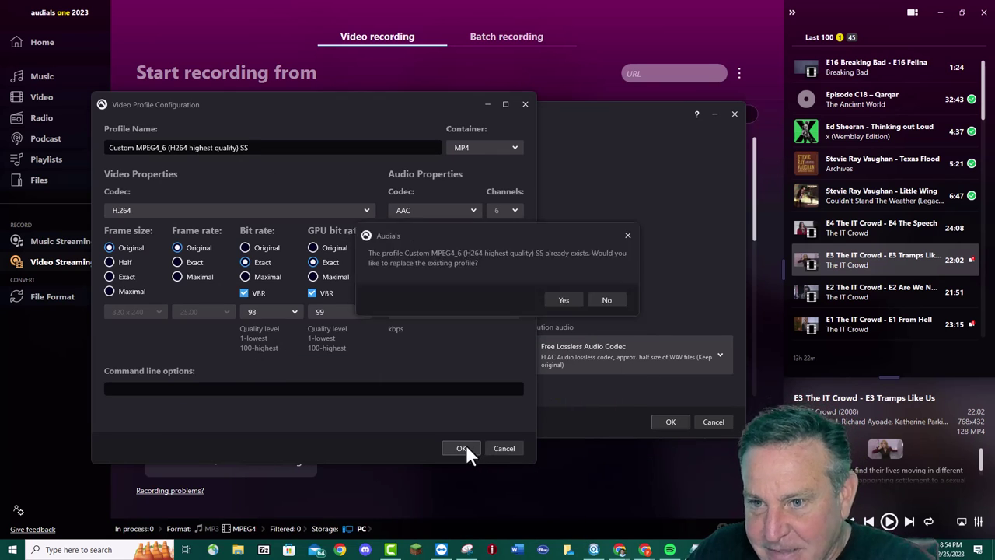
{"action": "left_click", "coordinate": [566, 299]}
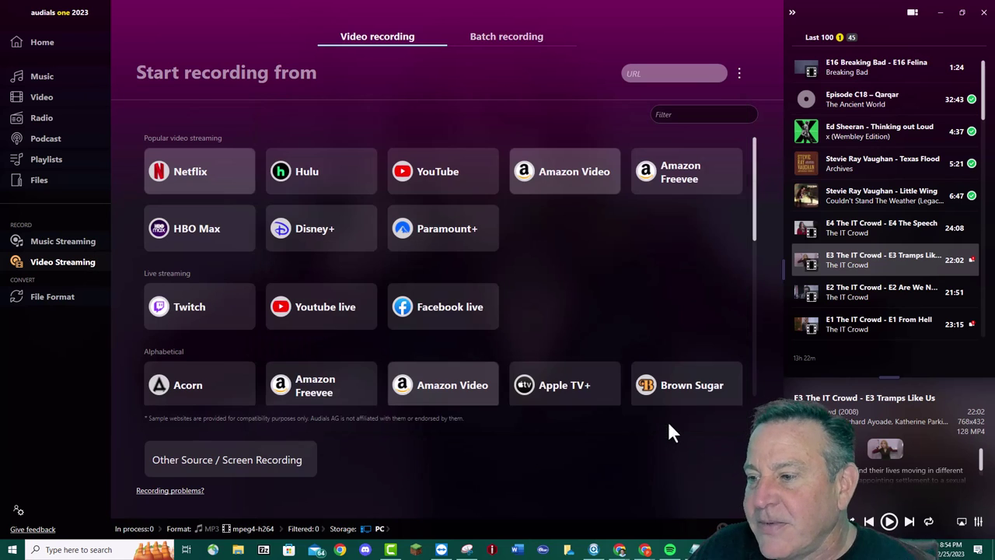
{"action": "left_click", "coordinate": [670, 424]}
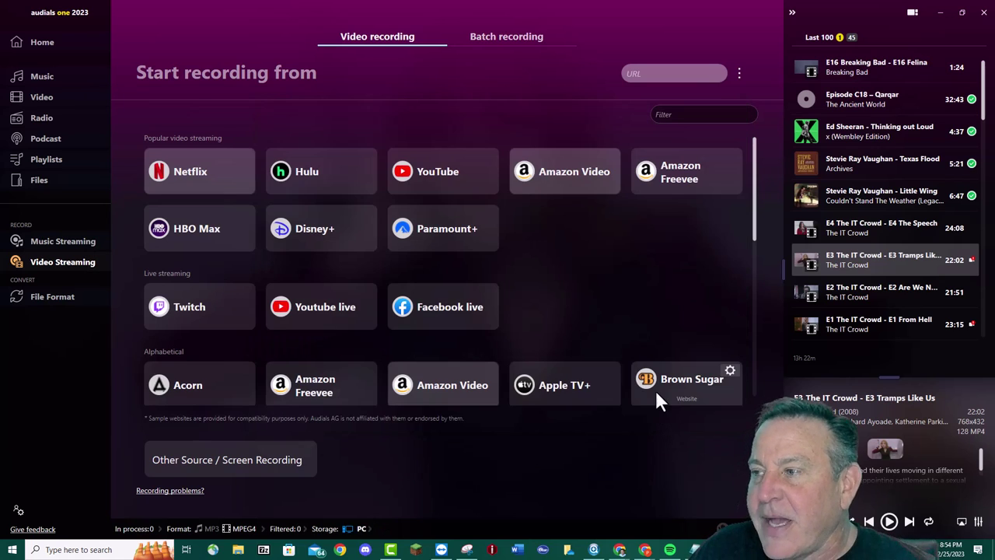
Find the first Hidden Figures movie in the list of recordings and open it for editing
{"action": "left_click", "coordinate": [509, 36]}
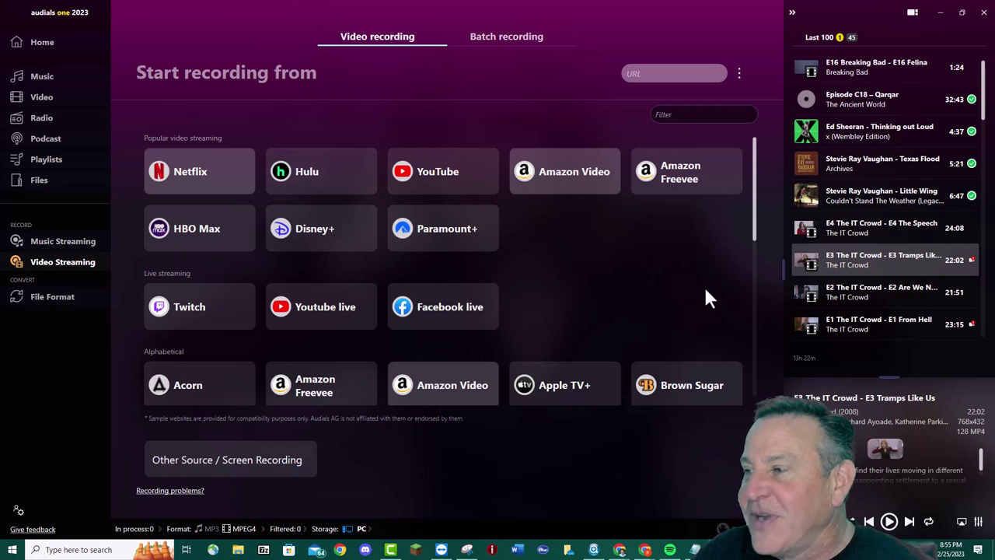
{"action": "scroll", "coordinate": [700, 198], "scroll_direction": "down", "scroll_amount": 2}
{"action": "scroll", "coordinate": [857, 230], "scroll_direction": "down", "scroll_amount": 5}
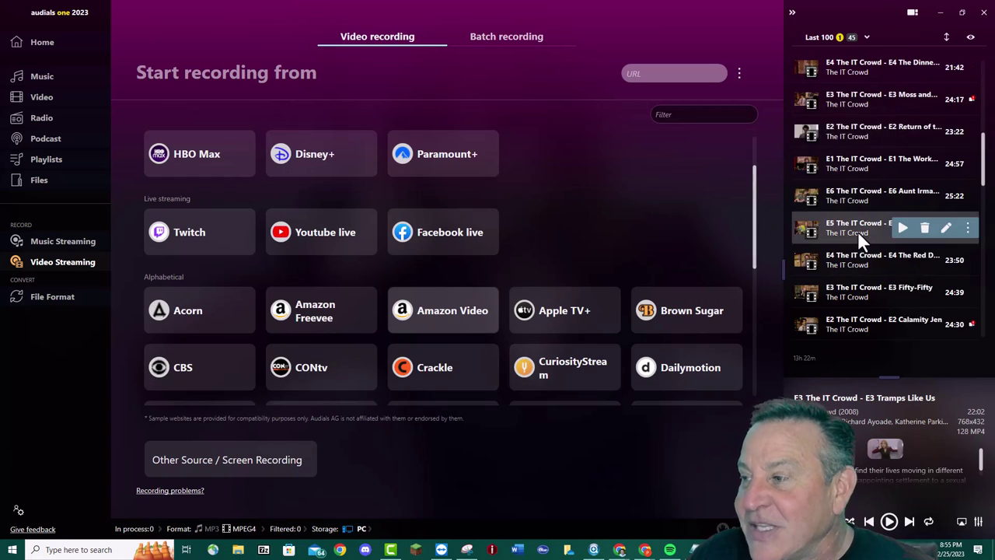
{"action": "scroll", "coordinate": [857, 225], "scroll_direction": "down", "scroll_amount": 3}
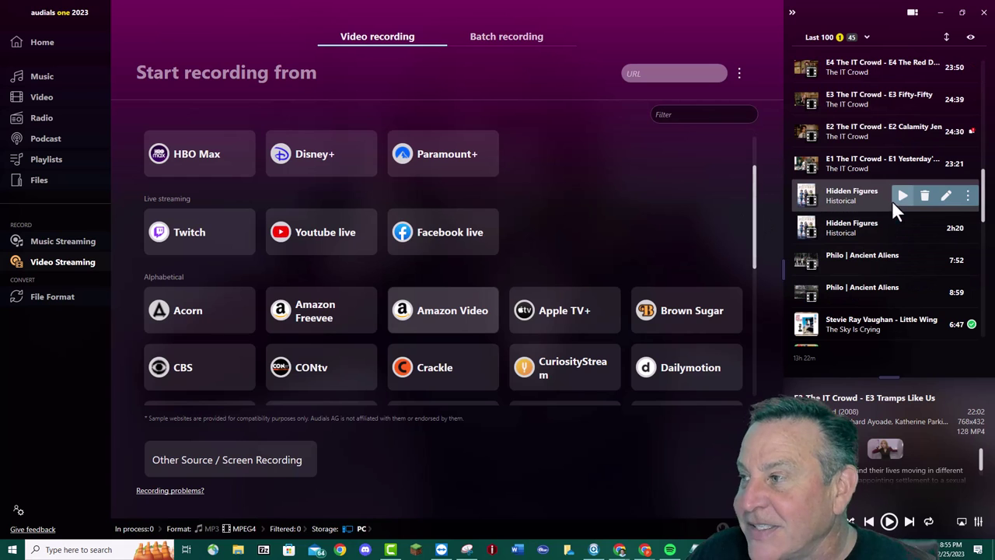
{"action": "left_click", "coordinate": [948, 194]}
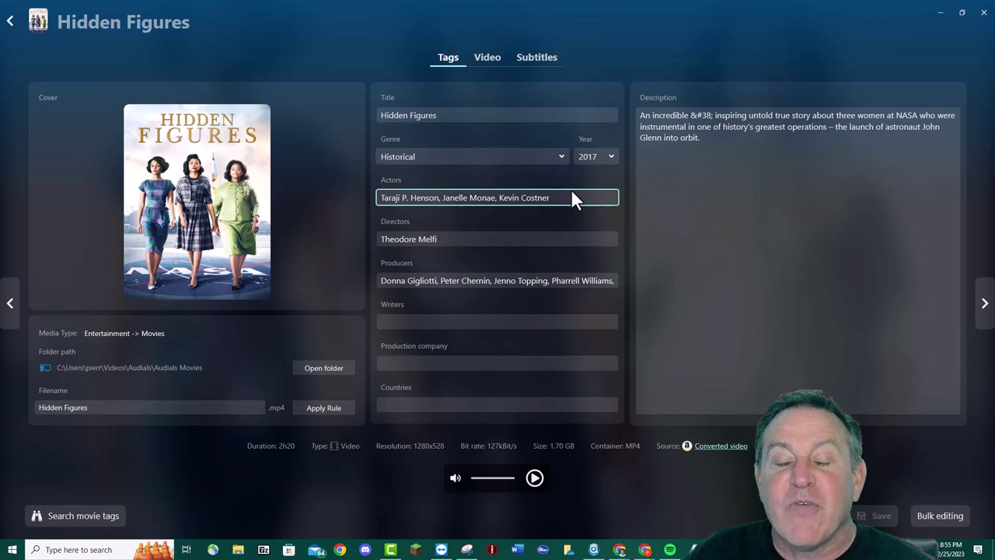
Mark all detected ads in the Hidden Figures video for cutting out
{"action": "left_click", "coordinate": [487, 56]}
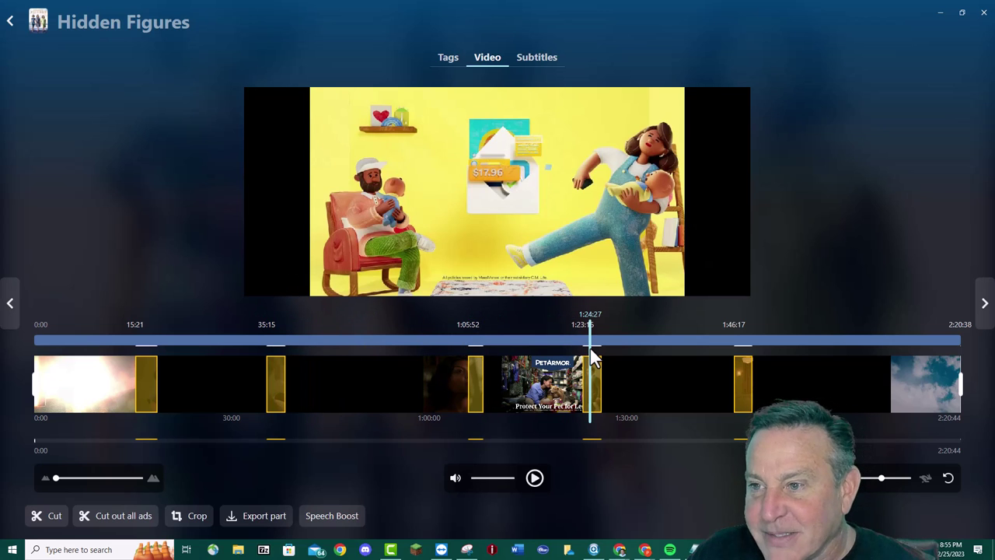
{"action": "left_click", "coordinate": [116, 517]}
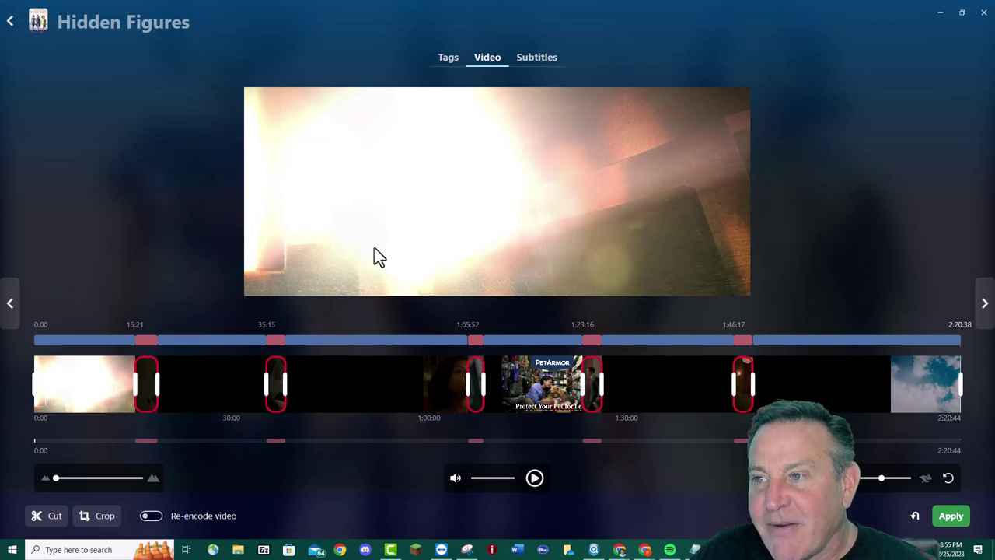
Open the subtitle search for the Hidden Figures movie
{"action": "left_click", "coordinate": [536, 57]}
{"action": "left_click", "coordinate": [545, 307]}
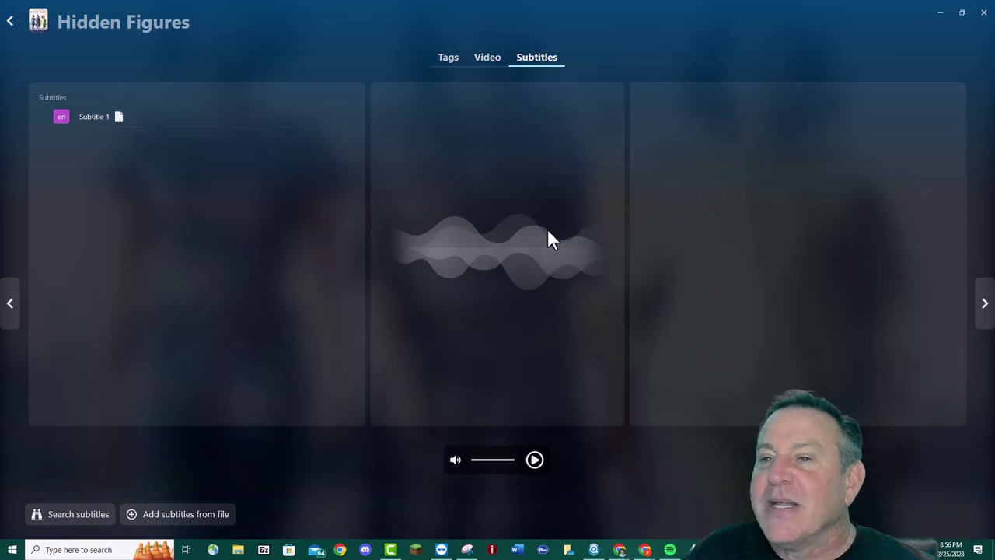
{"action": "left_click", "coordinate": [67, 511]}
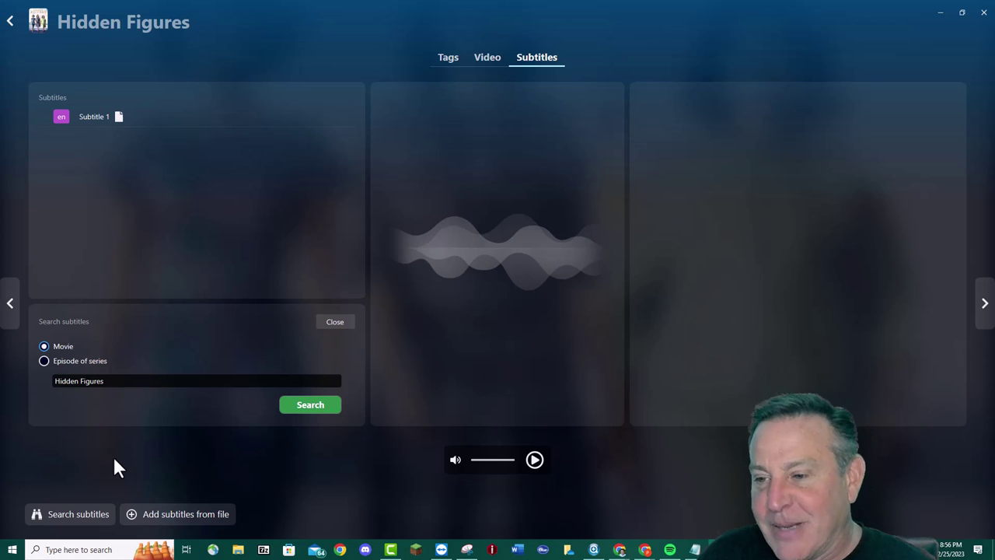
Search subtitles for the movie Hidden Figures, filter the results to English, and add the Hidden Figures (2016) subtitle dated 11/11/2020
{"action": "left_click", "coordinate": [318, 405]}
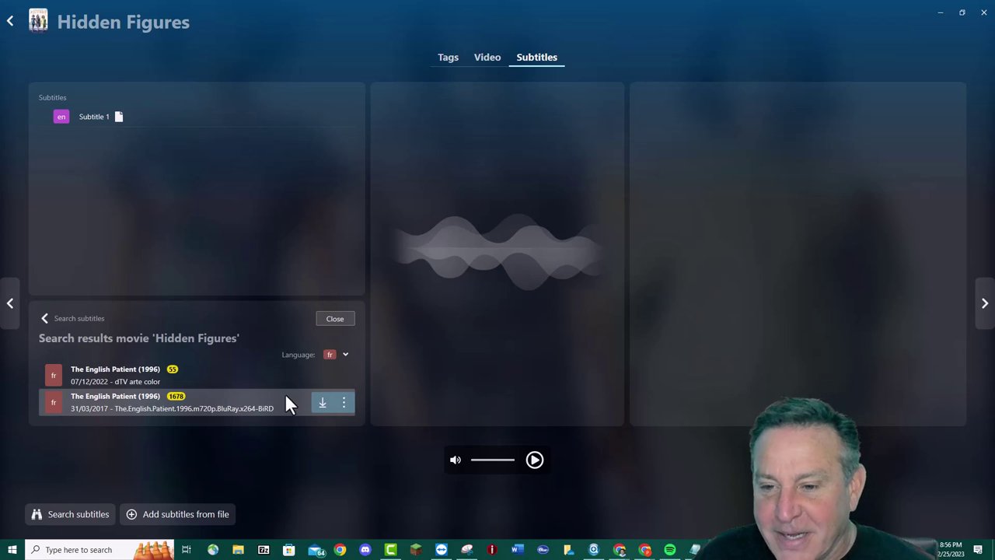
{"action": "left_click", "coordinate": [328, 354]}
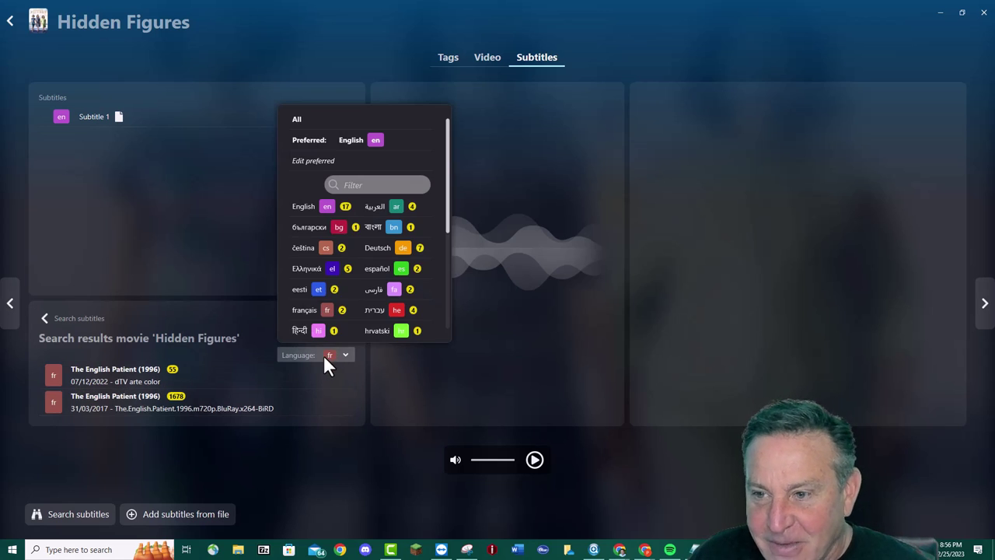
{"action": "left_click", "coordinate": [326, 210]}
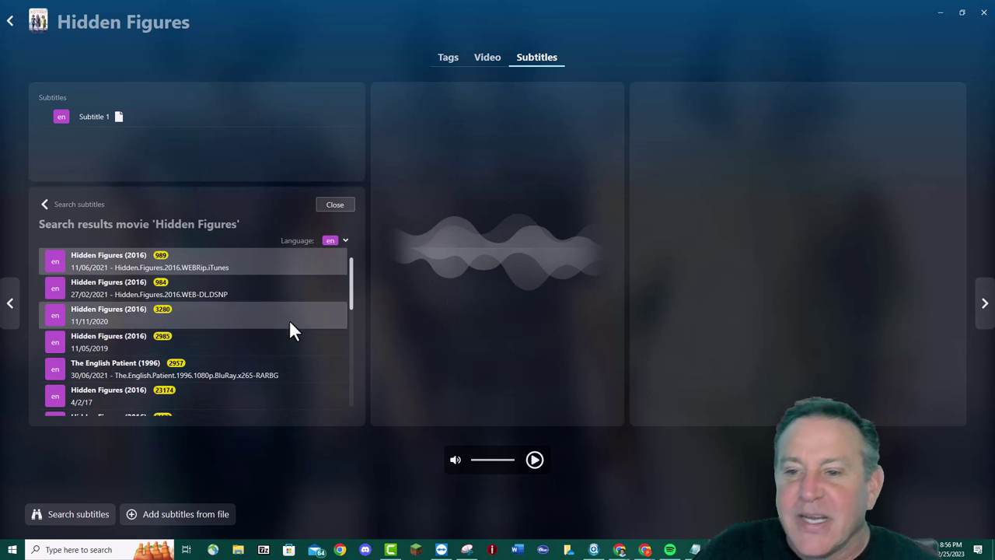
{"action": "scroll", "coordinate": [273, 310], "scroll_direction": "down", "scroll_amount": 3}
{"action": "scroll", "coordinate": [257, 335], "scroll_direction": "up", "scroll_amount": 3}
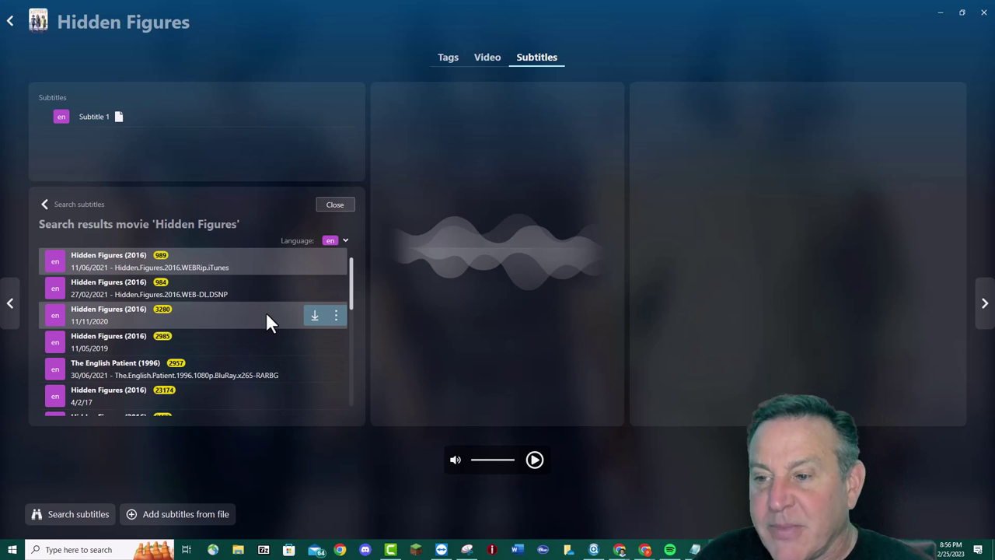
{"action": "left_click", "coordinate": [315, 316]}
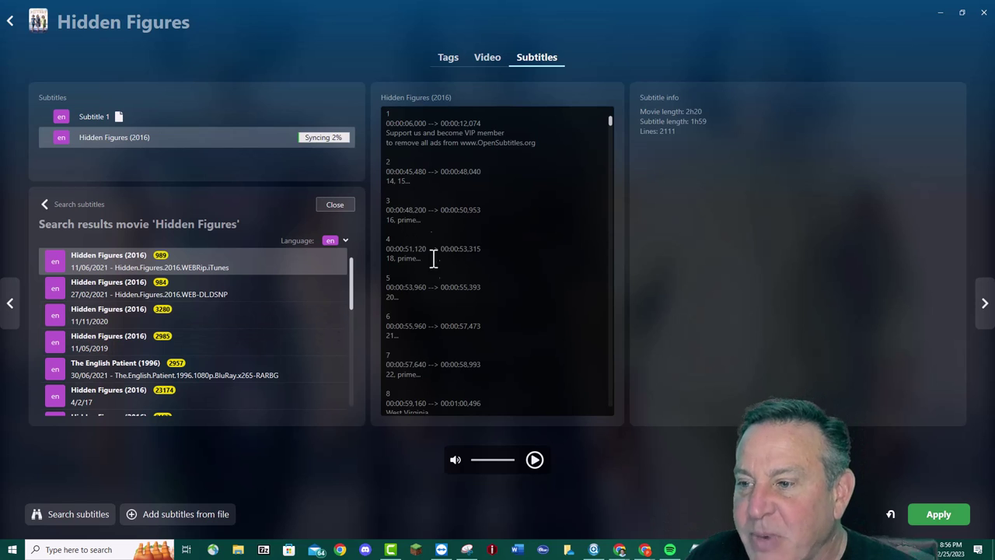
Compare the lines of the added Hidden Figures (2016) subtitle with those of Subtitle 1
{"action": "scroll", "coordinate": [430, 283], "scroll_direction": "down", "scroll_amount": 2}
{"action": "scroll", "coordinate": [430, 284], "scroll_direction": "down", "scroll_amount": 6}
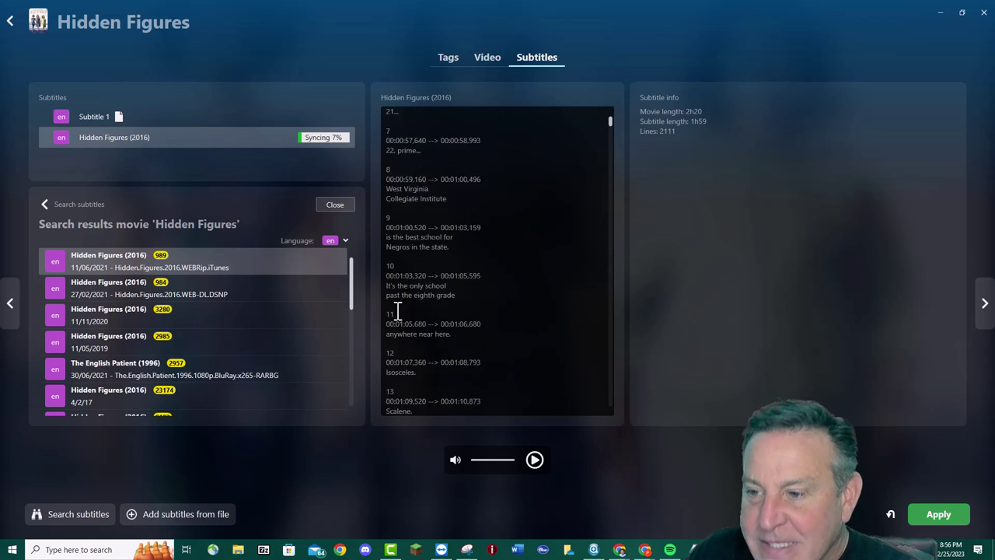
{"action": "scroll", "coordinate": [404, 311], "scroll_direction": "down", "scroll_amount": 1}
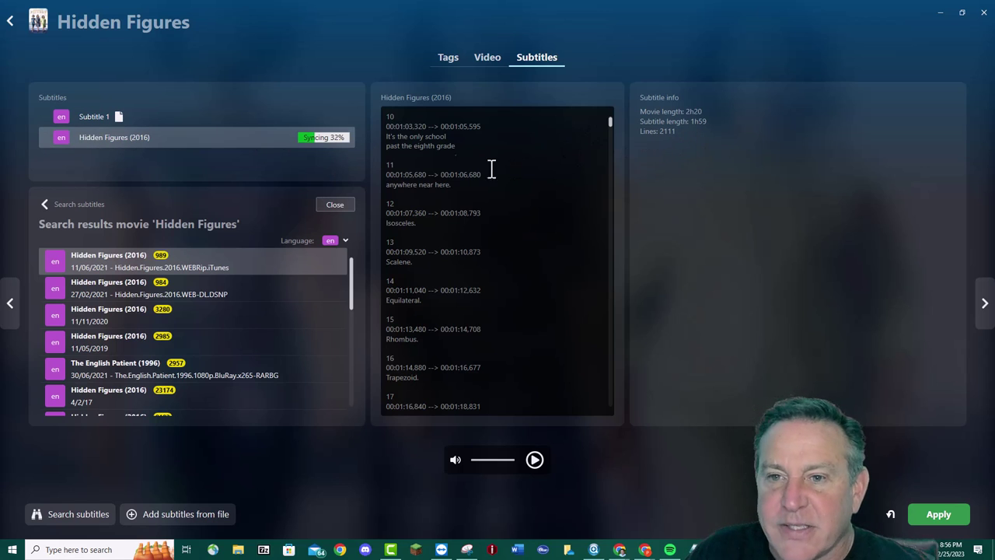
{"action": "left_click", "coordinate": [59, 116]}
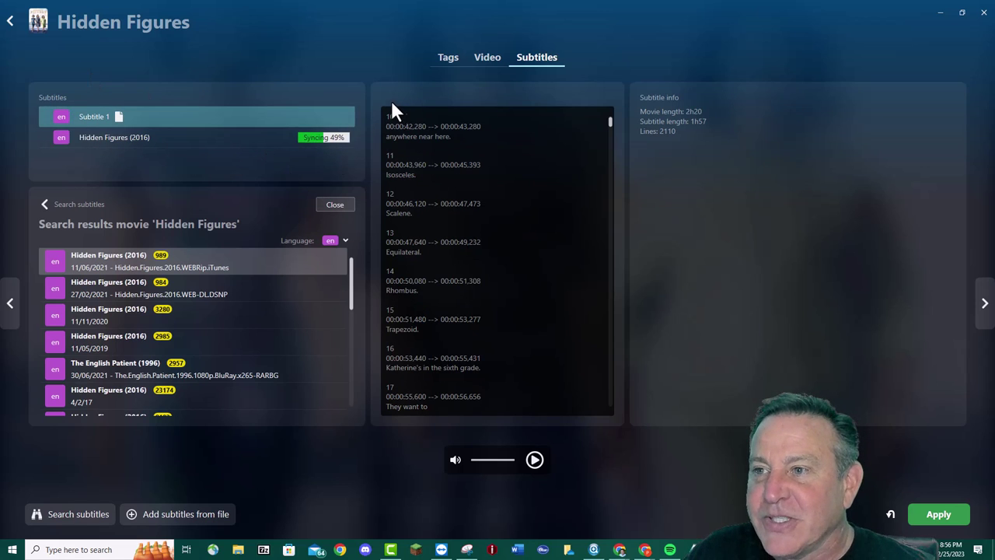
Leave the Hidden Figures editor, discarding the unsaved edits, and look through the recorded IT Crowd episodes in the recordings list
{"action": "left_click", "coordinate": [11, 21]}
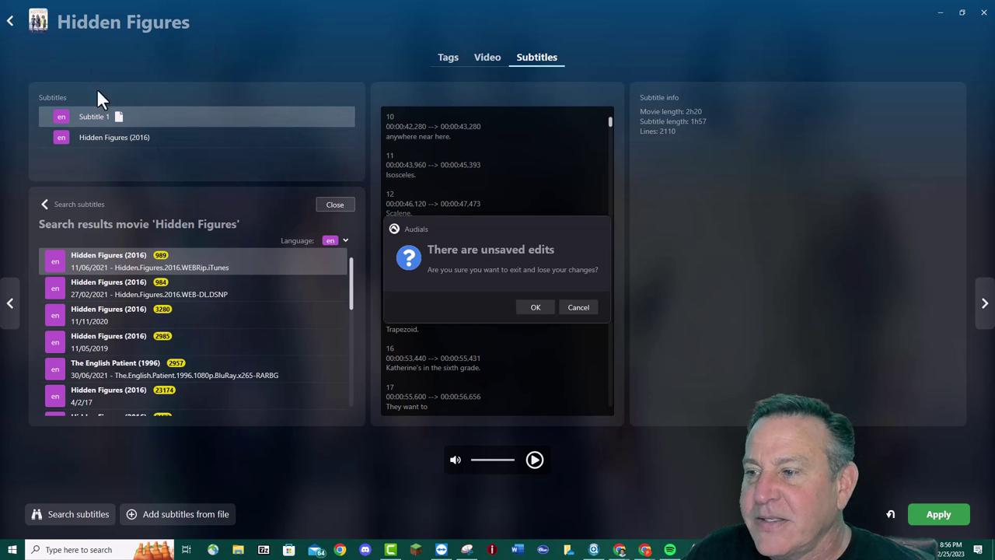
{"action": "left_click", "coordinate": [534, 306]}
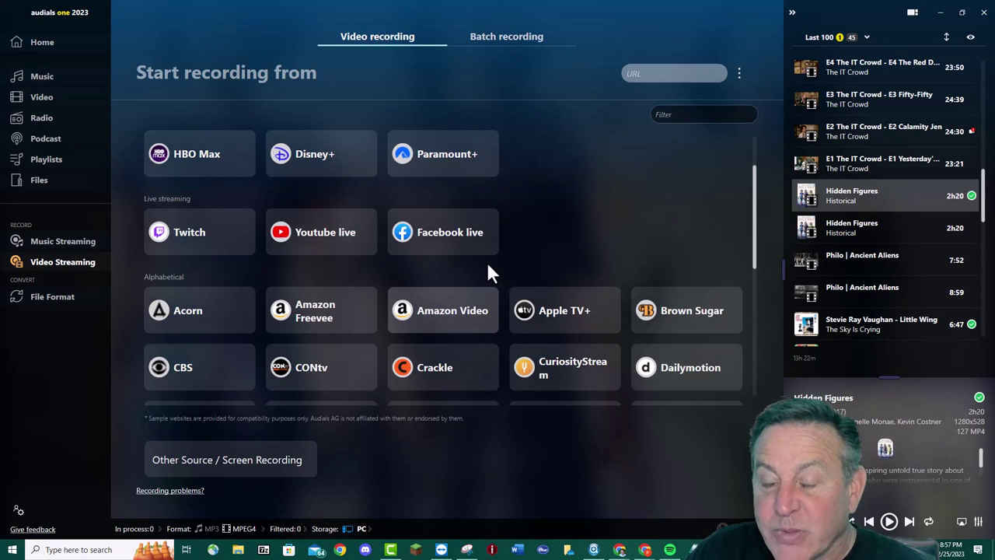
{"action": "scroll", "coordinate": [545, 209], "scroll_direction": "up", "scroll_amount": 2}
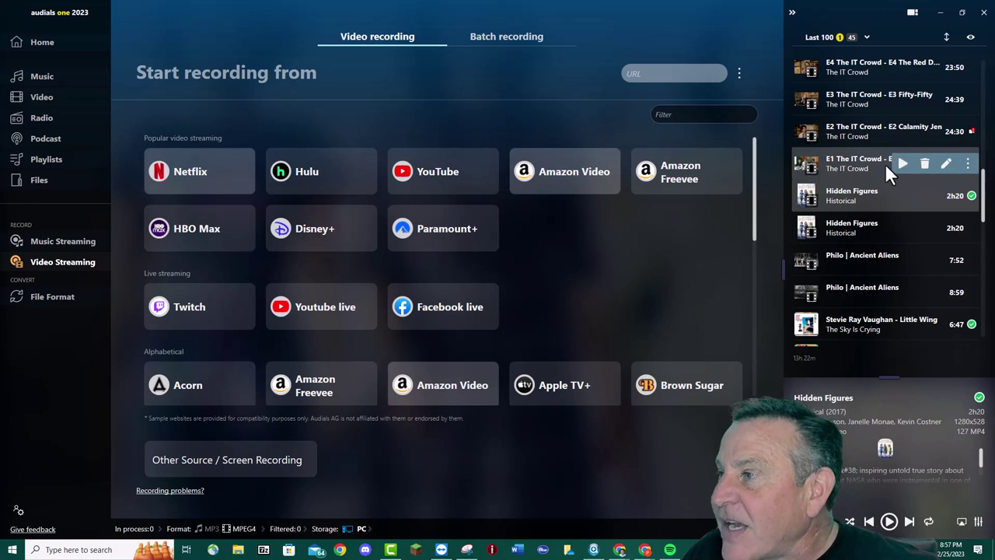
{"action": "scroll", "coordinate": [880, 160], "scroll_direction": "up", "scroll_amount": 3}
{"action": "scroll", "coordinate": [879, 160], "scroll_direction": "up", "scroll_amount": 3}
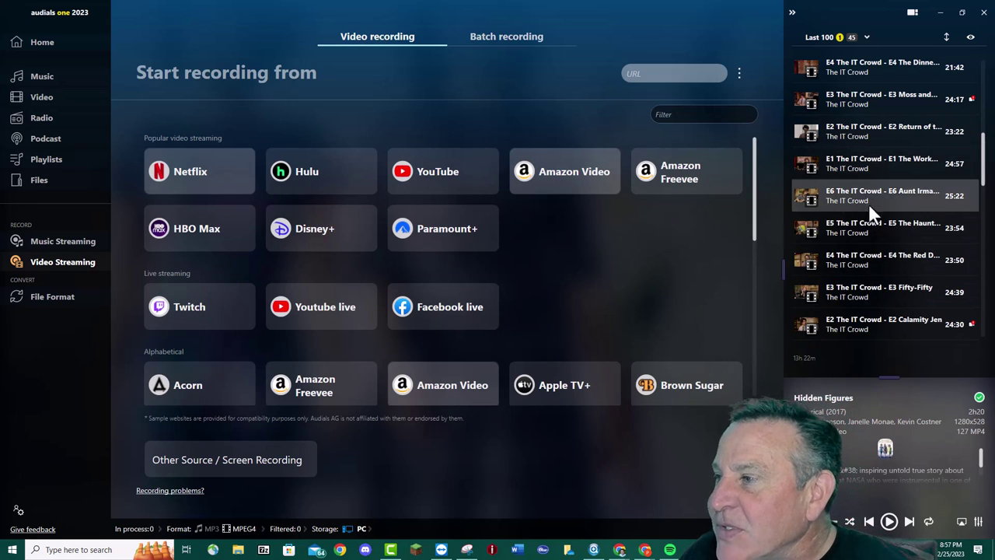
{"action": "scroll", "coordinate": [866, 124], "scroll_direction": "up", "scroll_amount": 6}
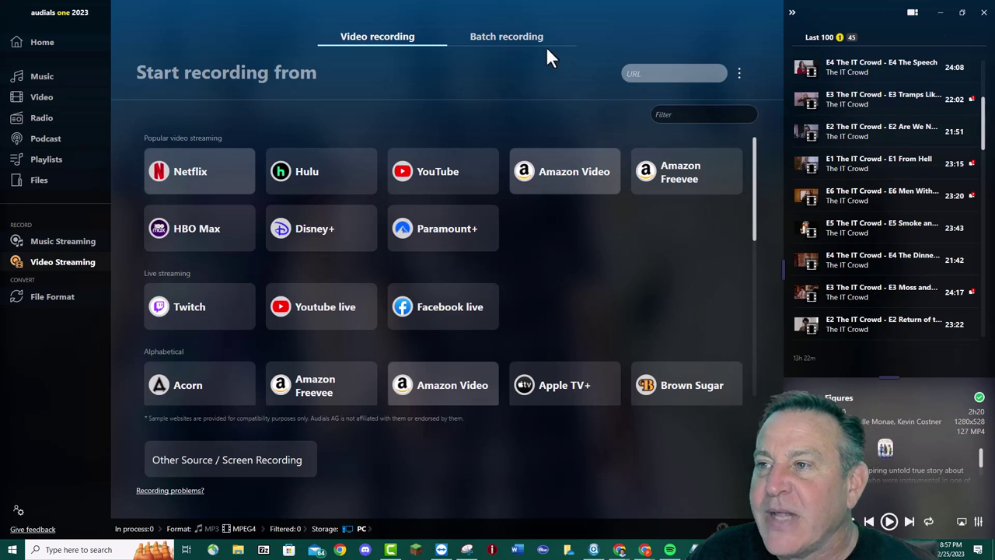
Start adding a video to the batch recording queue with Netflix as the source
{"action": "left_click", "coordinate": [524, 45]}
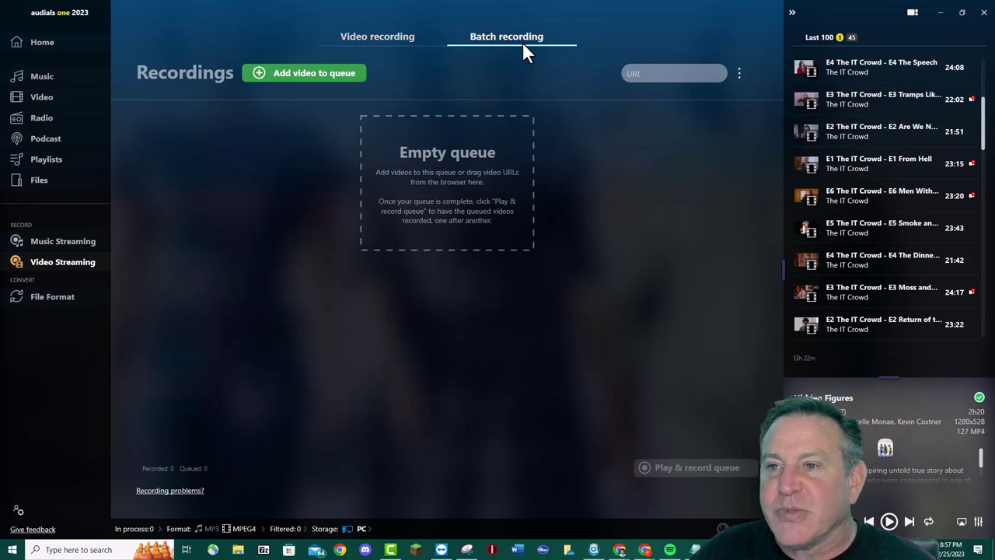
{"action": "left_click", "coordinate": [312, 71]}
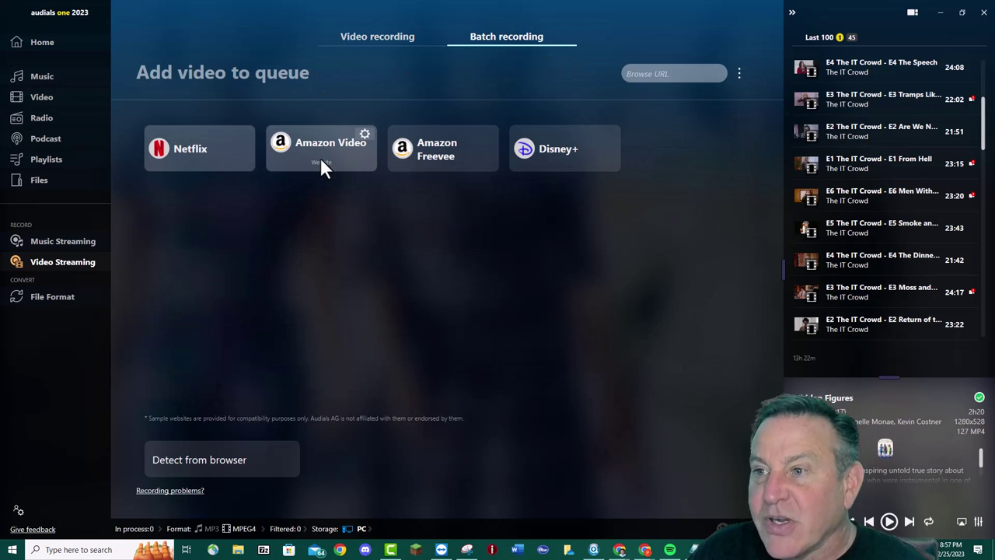
{"action": "left_click", "coordinate": [223, 155]}
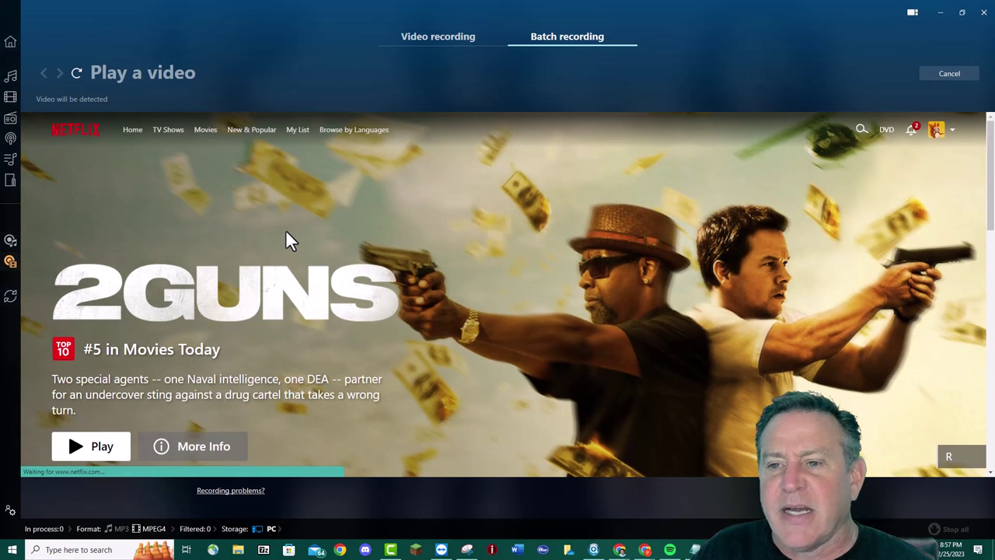
Find Stranger Things on Netflix by searching for "stranger", start its first episode and pause it
{"action": "left_click", "coordinate": [861, 130]}
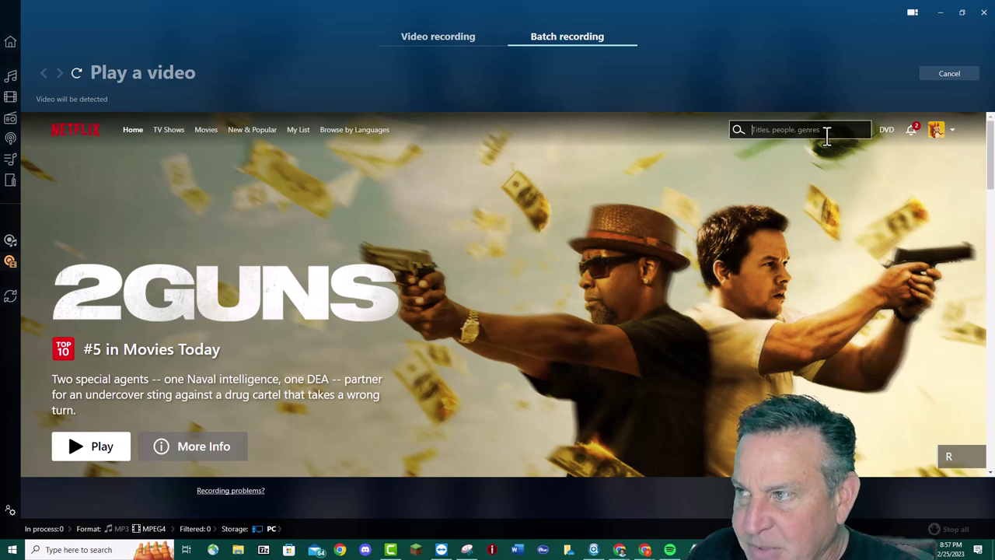
{"action": "type", "text": "stranger"}
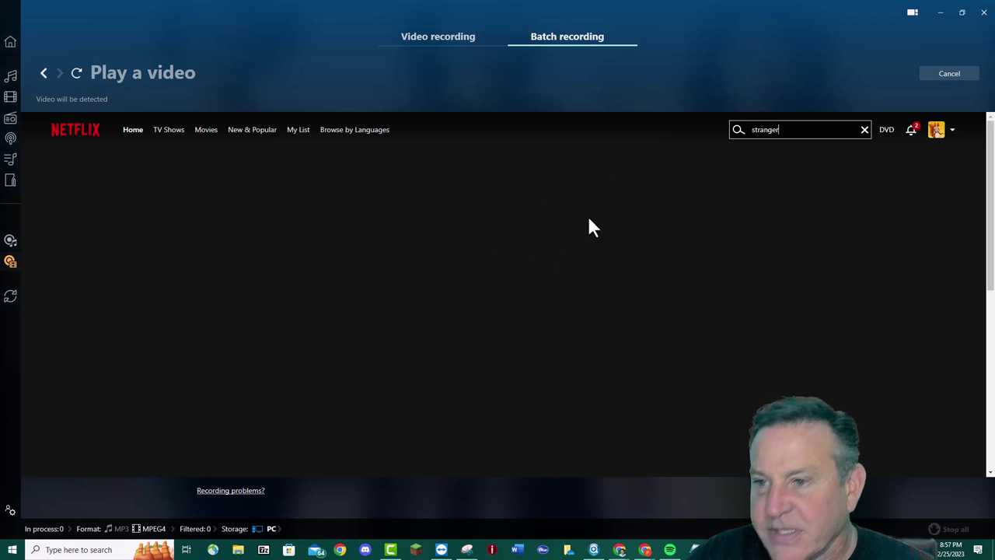
{"action": "left_click", "coordinate": [313, 276]}
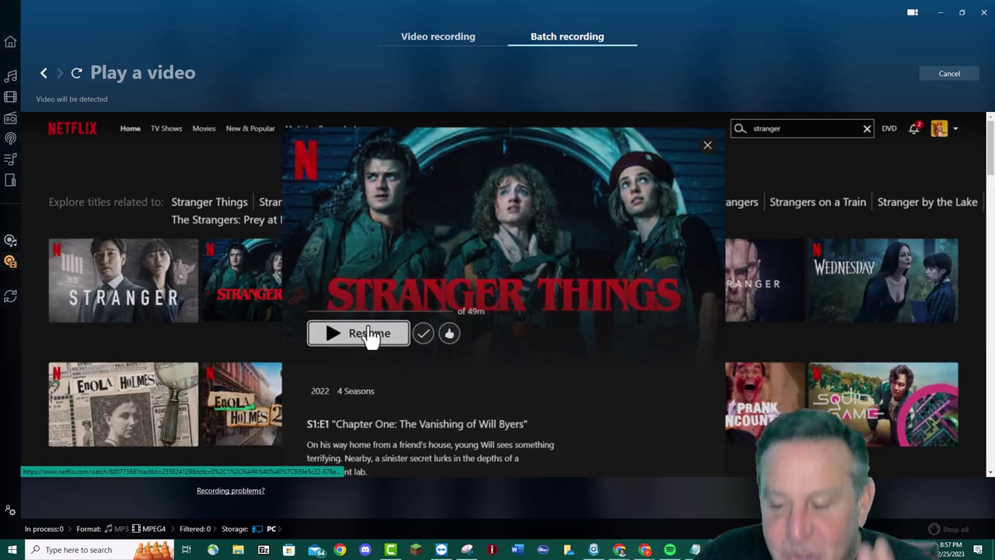
{"action": "left_click", "coordinate": [347, 333]}
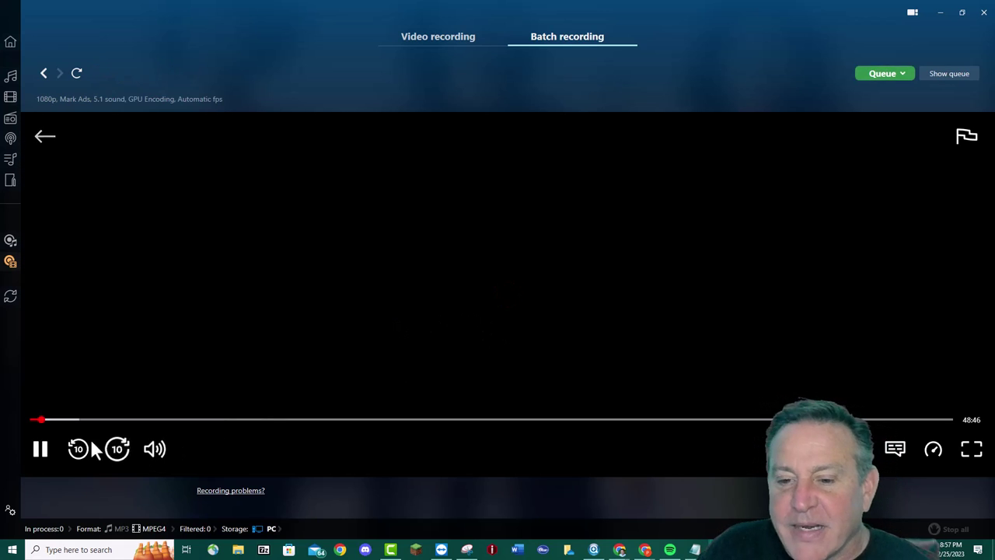
{"action": "left_click", "coordinate": [40, 449]}
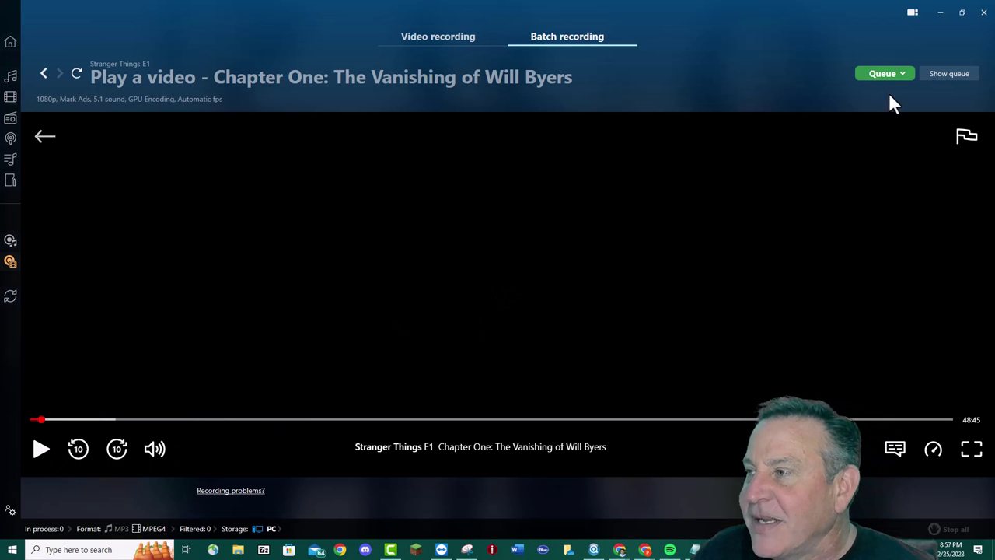
Add all eight Stranger Things episodes to the recording queue and show the batch recording queue
{"action": "left_click", "coordinate": [882, 71]}
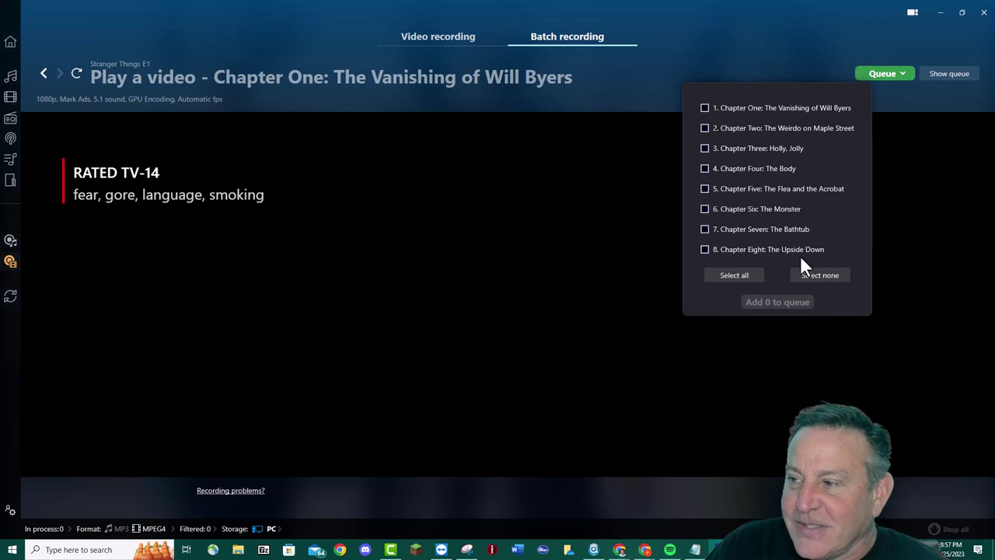
{"action": "left_click", "coordinate": [758, 276]}
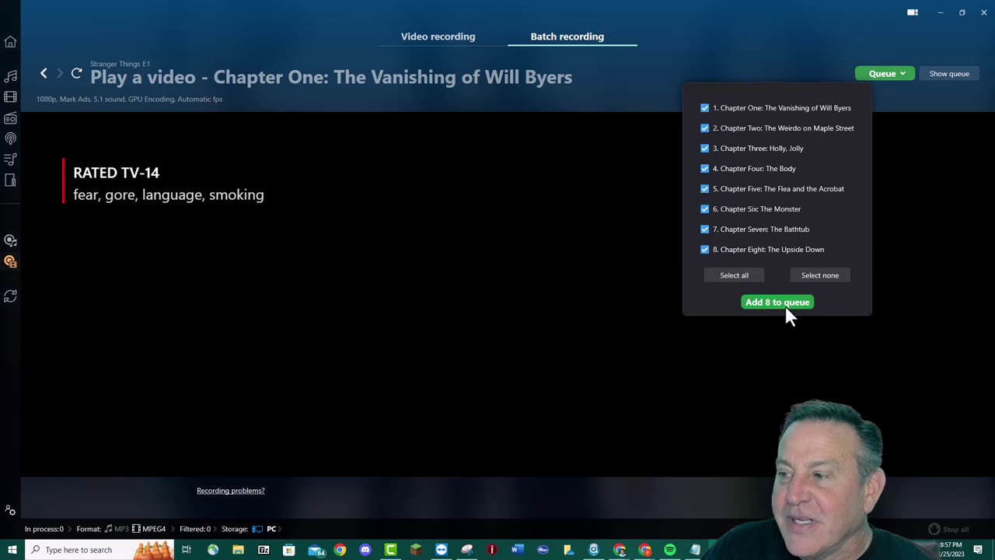
{"action": "left_click", "coordinate": [786, 306]}
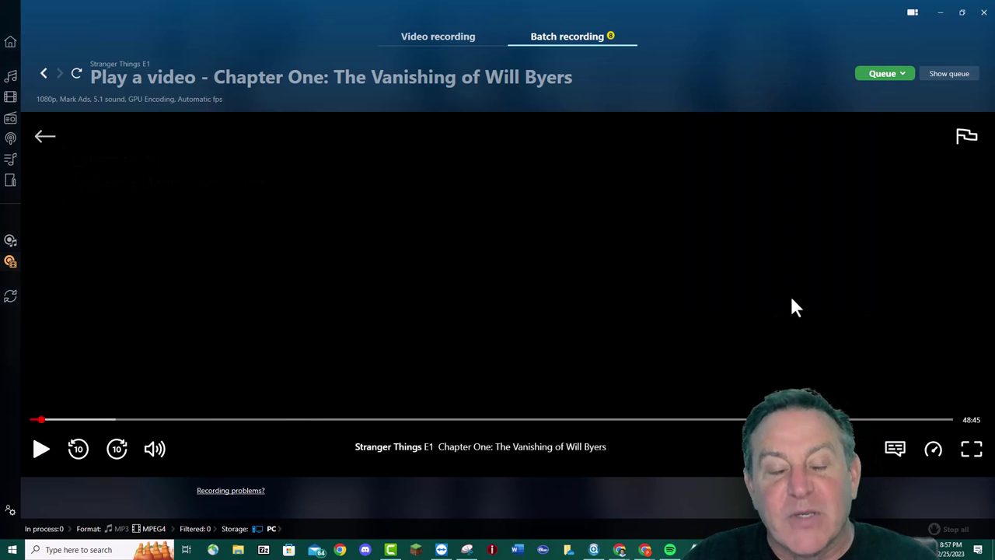
{"action": "left_click", "coordinate": [455, 36]}
{"action": "left_click", "coordinate": [504, 39]}
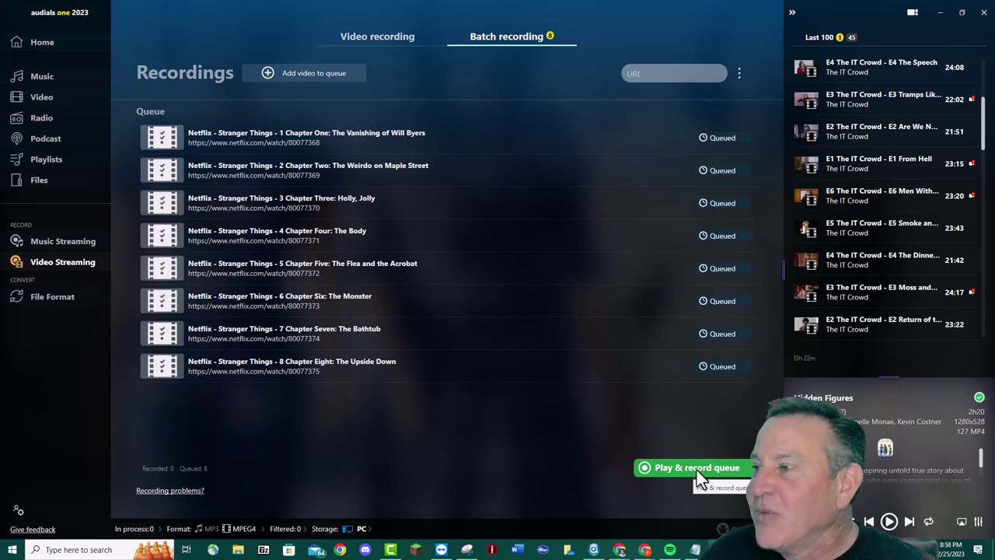
Switch to music streaming, open the recorded Ed Sheeran song "Thinking out Loud" for editing, and read through its lyrics
{"action": "scroll", "coordinate": [874, 175], "scroll_direction": "up", "scroll_amount": 3}
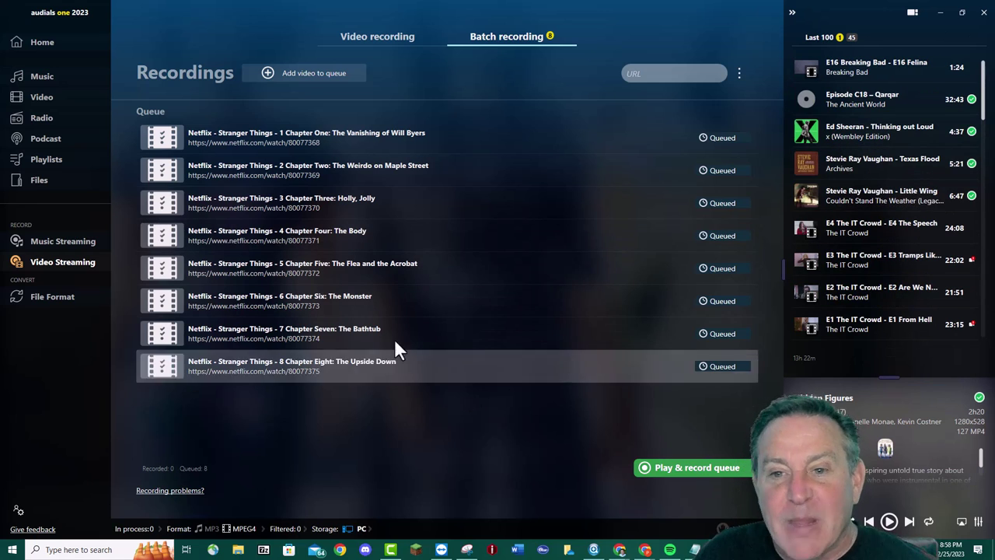
{"action": "left_click", "coordinate": [71, 244]}
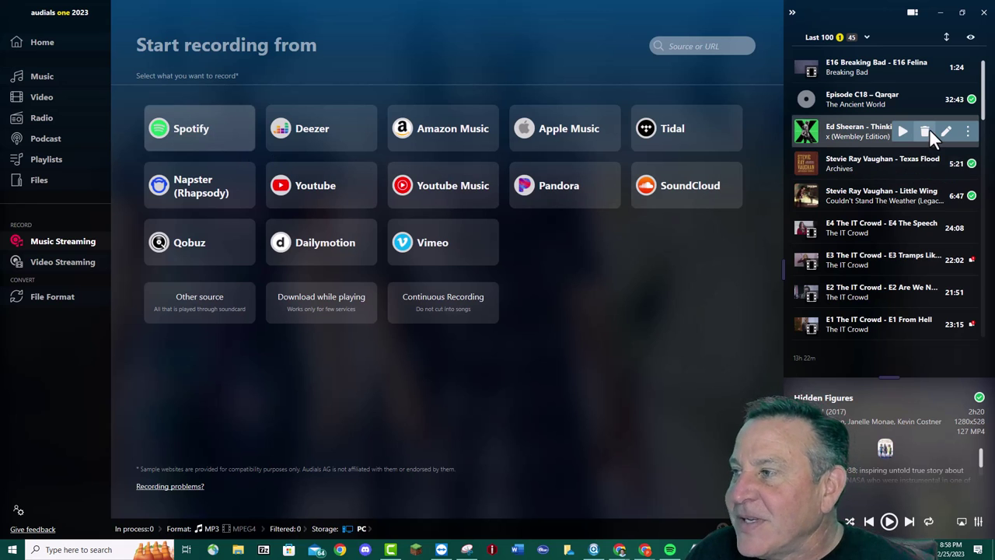
{"action": "left_click", "coordinate": [948, 132]}
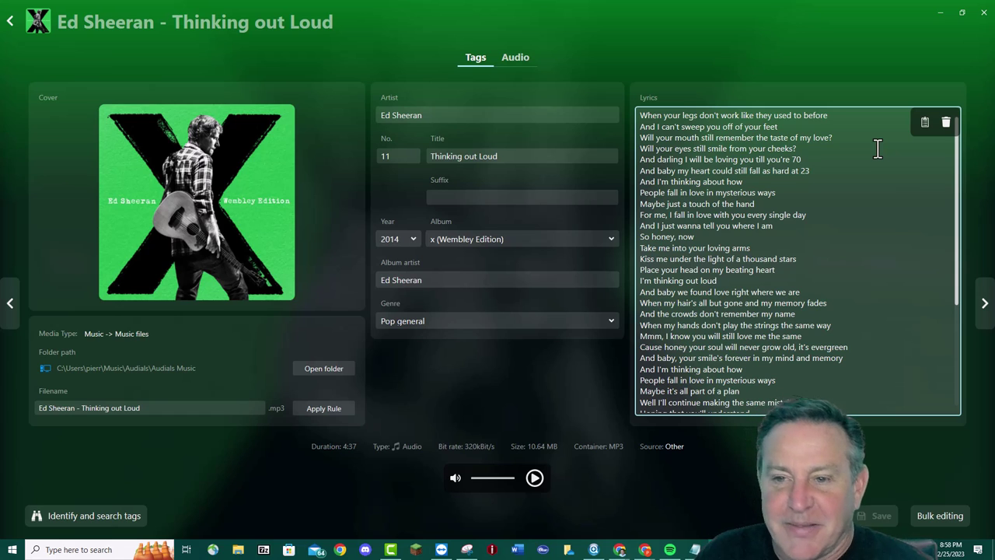
{"action": "scroll", "coordinate": [809, 160], "scroll_direction": "down", "scroll_amount": 4}
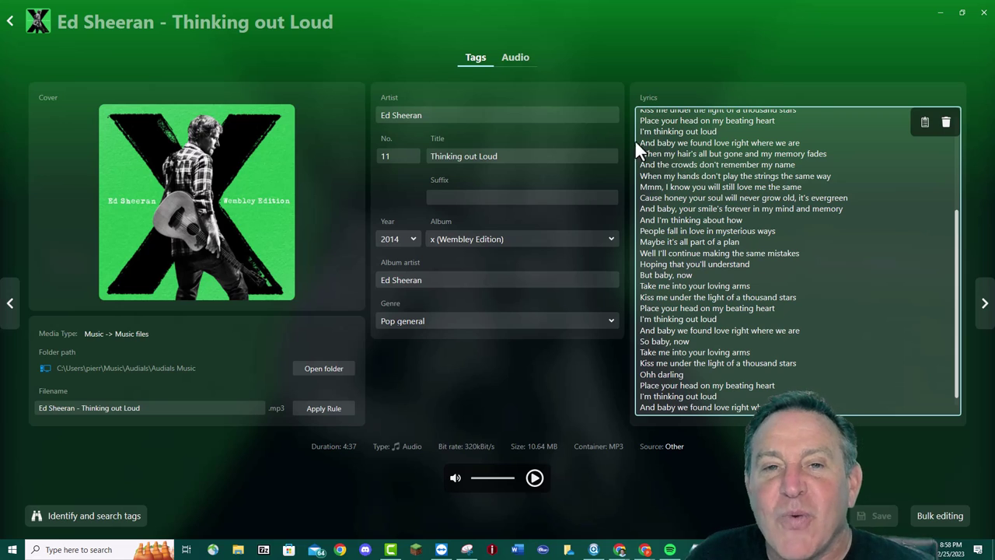
View the audio waveform of "Thinking out Loud", set the playback position to 1:39, and leave the editor
{"action": "left_click", "coordinate": [521, 57]}
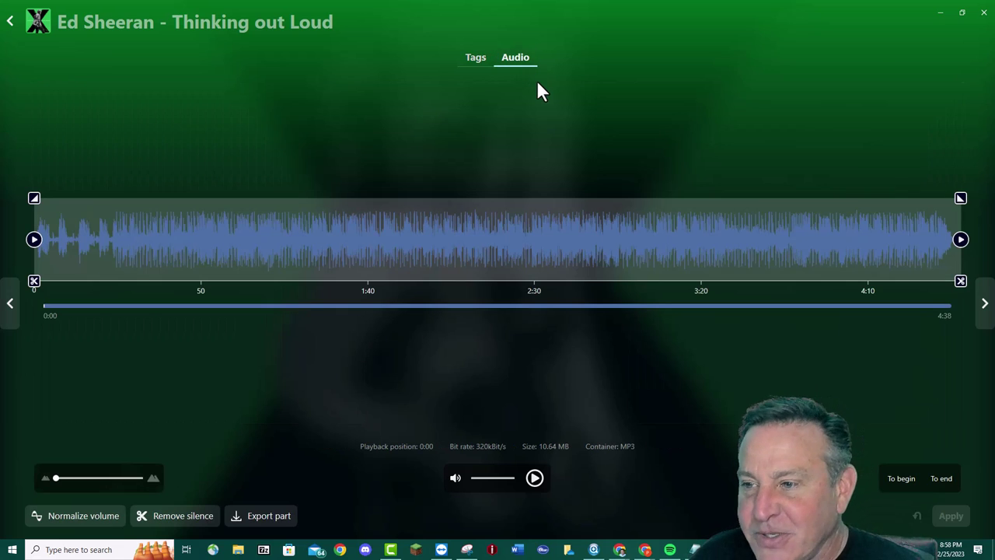
{"action": "left_click", "coordinate": [365, 209]}
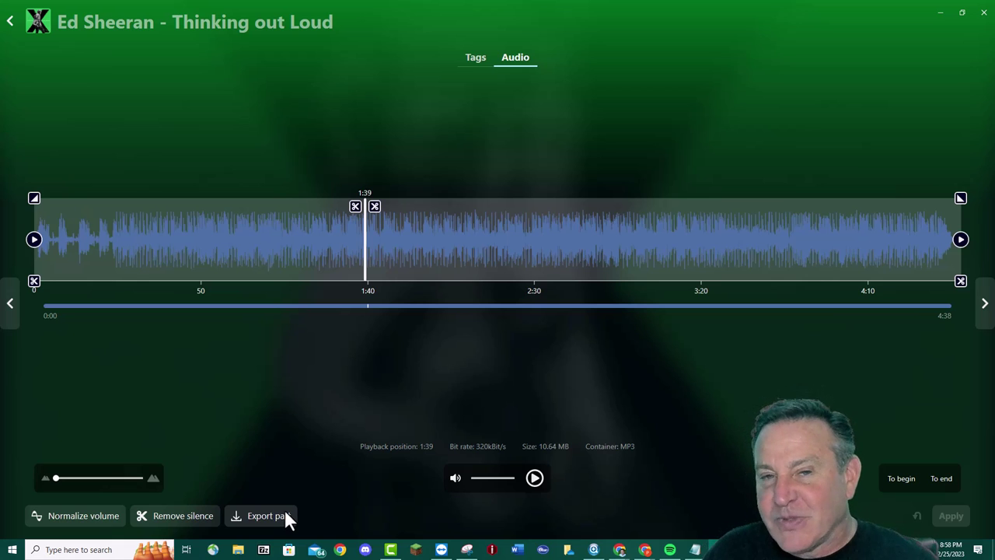
{"action": "left_click", "coordinate": [12, 23]}
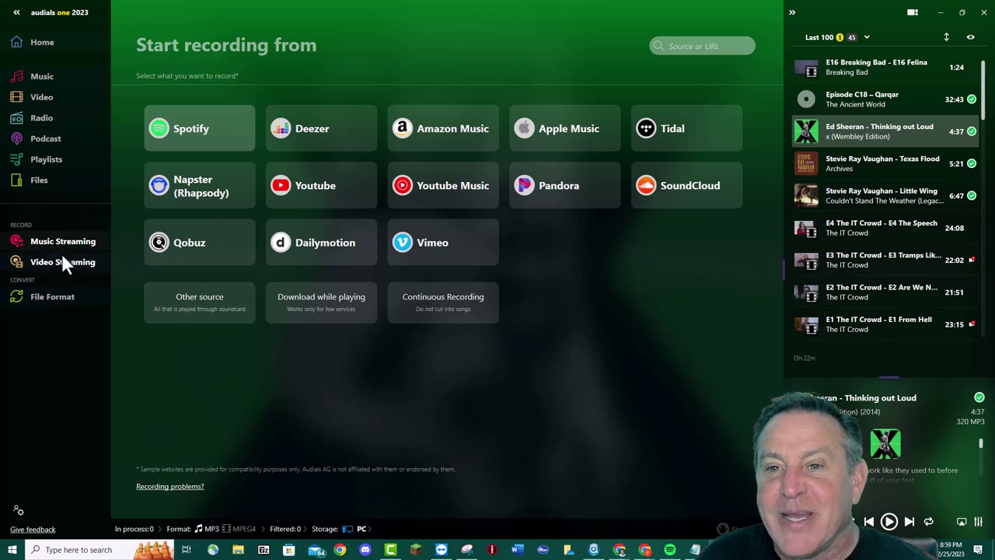
Open the radio section and browse its stations by country, viewing those for Argentina
{"action": "left_click", "coordinate": [51, 118]}
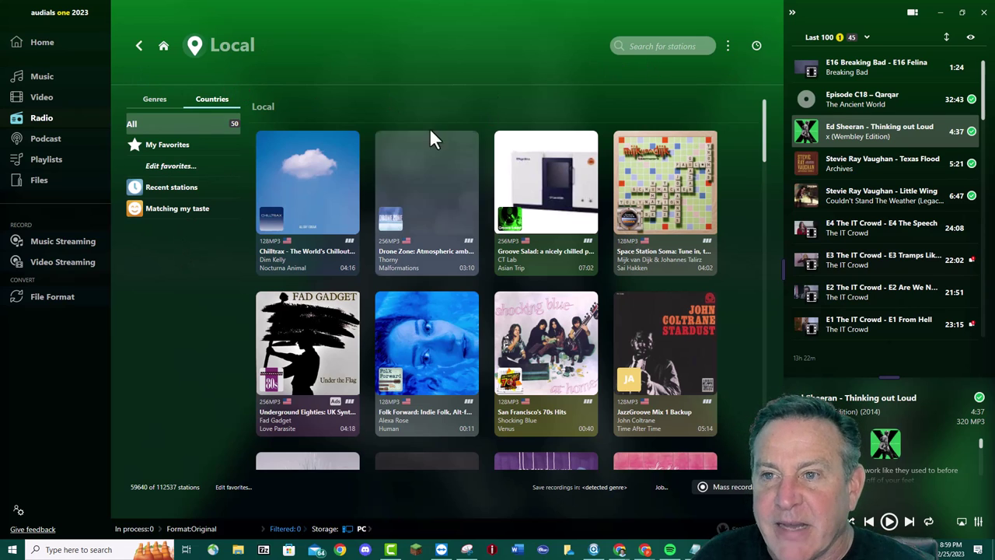
{"action": "left_click", "coordinate": [140, 44]}
{"action": "left_click", "coordinate": [140, 44]}
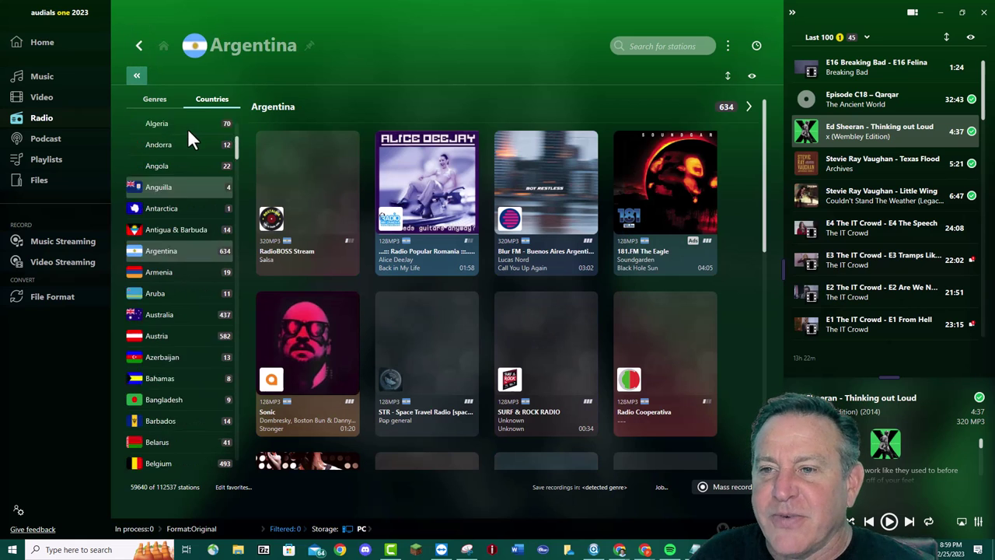
{"action": "scroll", "coordinate": [188, 128], "scroll_direction": "up", "scroll_amount": 3}
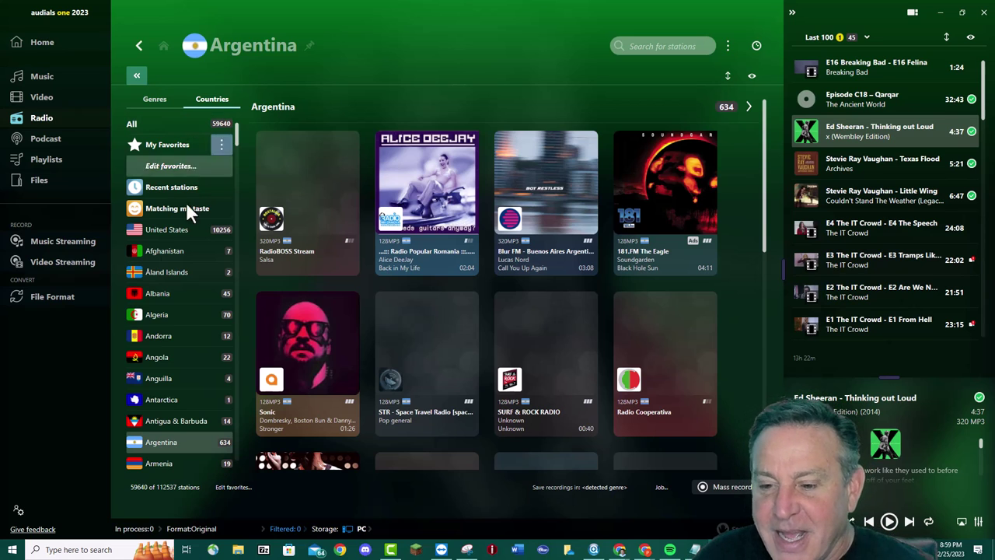
Browse the radio country list beyond Argentina and show the stations for France
{"action": "scroll", "coordinate": [142, 346], "scroll_direction": "down", "scroll_amount": 7}
{"action": "scroll", "coordinate": [165, 331], "scroll_direction": "down", "scroll_amount": 12}
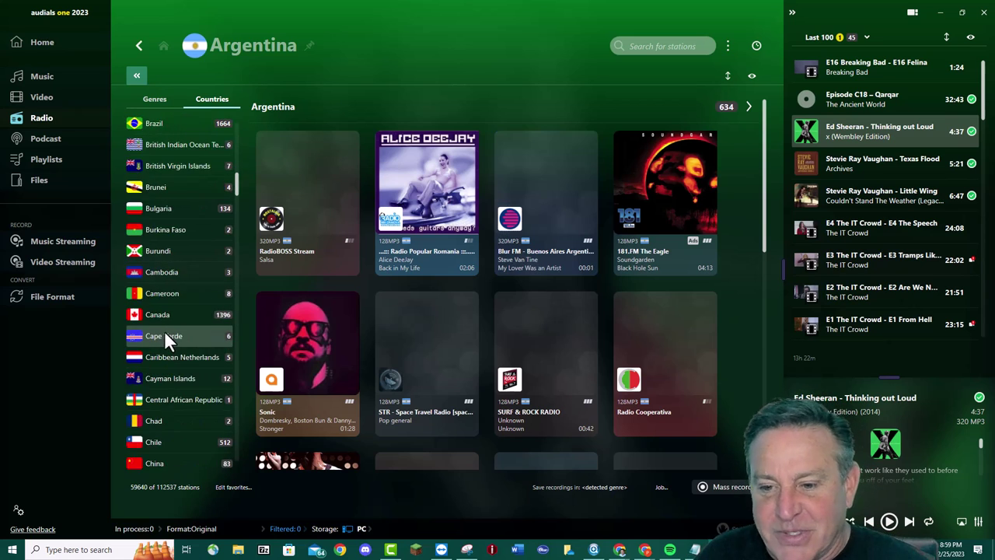
{"action": "scroll", "coordinate": [155, 311], "scroll_direction": "down", "scroll_amount": 5}
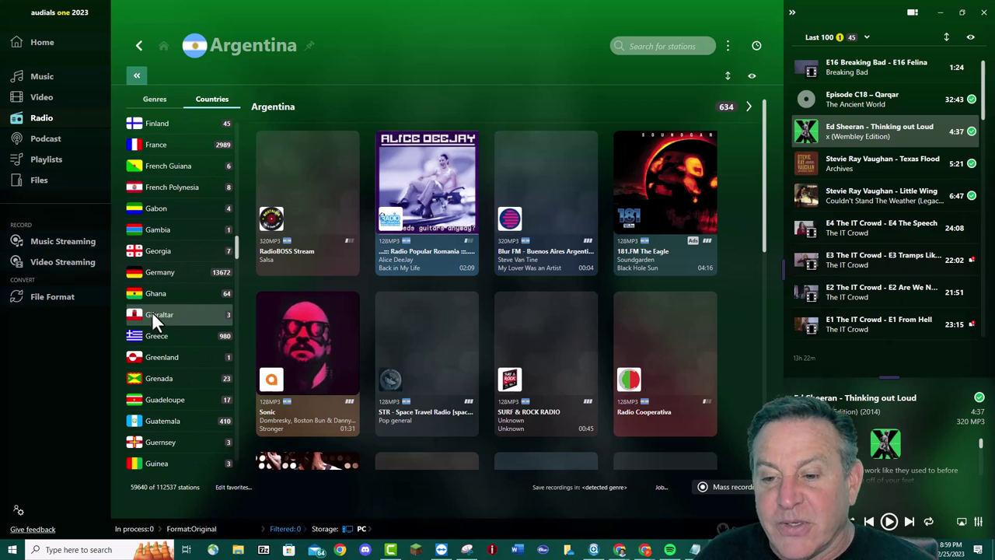
{"action": "scroll", "coordinate": [160, 311], "scroll_direction": "down", "scroll_amount": 4}
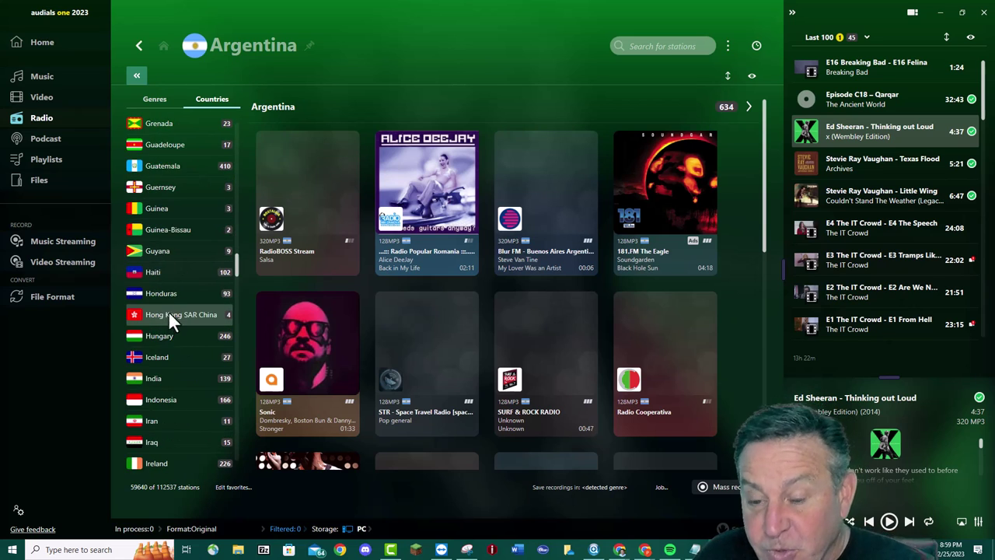
{"action": "scroll", "coordinate": [173, 303], "scroll_direction": "up", "scroll_amount": 4}
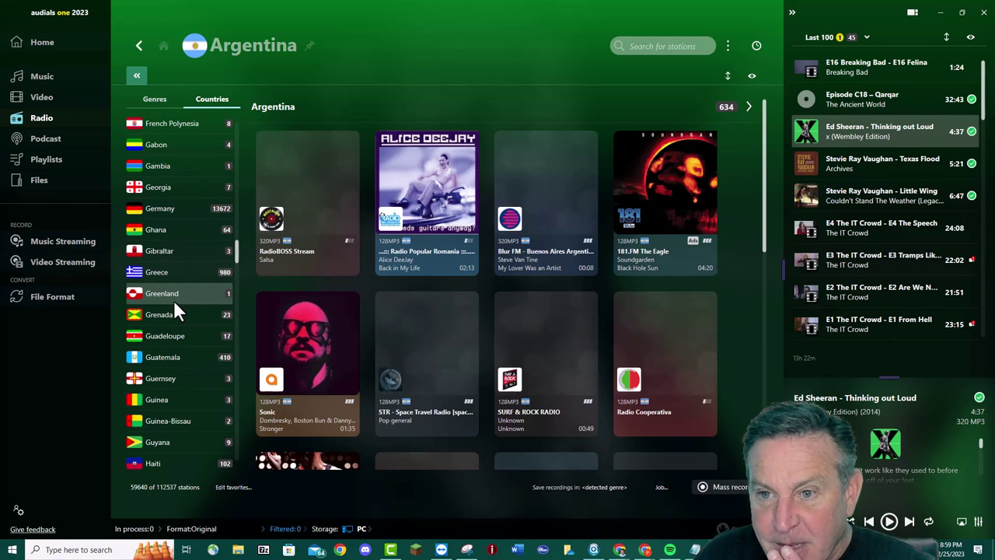
{"action": "scroll", "coordinate": [175, 295], "scroll_direction": "up", "scroll_amount": 2}
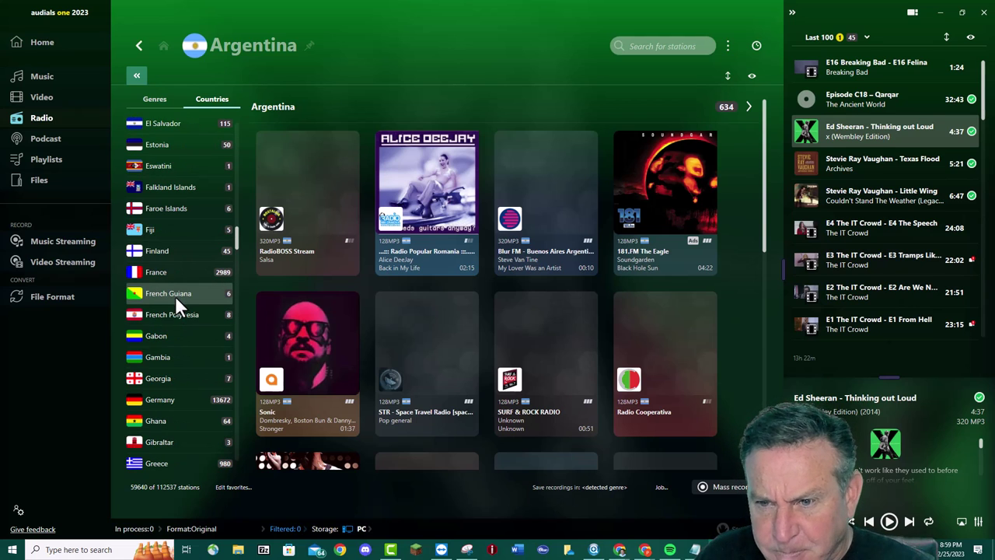
{"action": "left_click", "coordinate": [177, 273]}
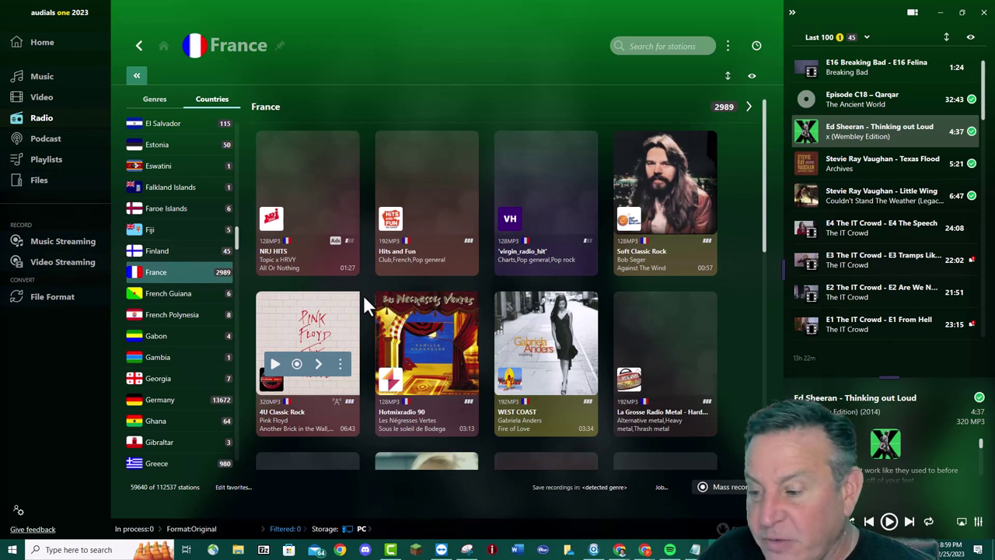
Switch to the Chrome window with the "grosses têtes" Google results, read the description of Les Grosses Têtes, and return to Audials One
{"action": "mouse_move", "coordinate": [645, 550]}
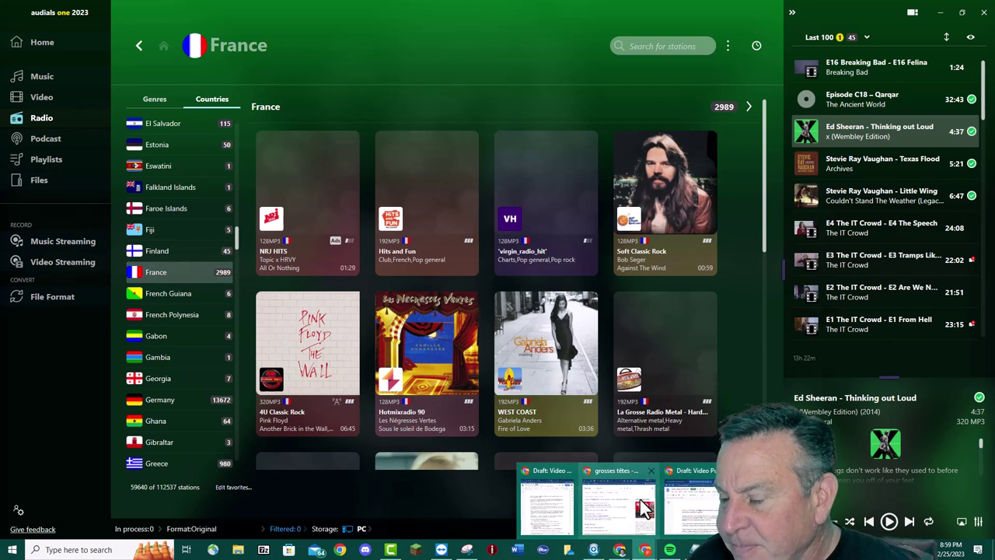
{"action": "left_click", "coordinate": [641, 506]}
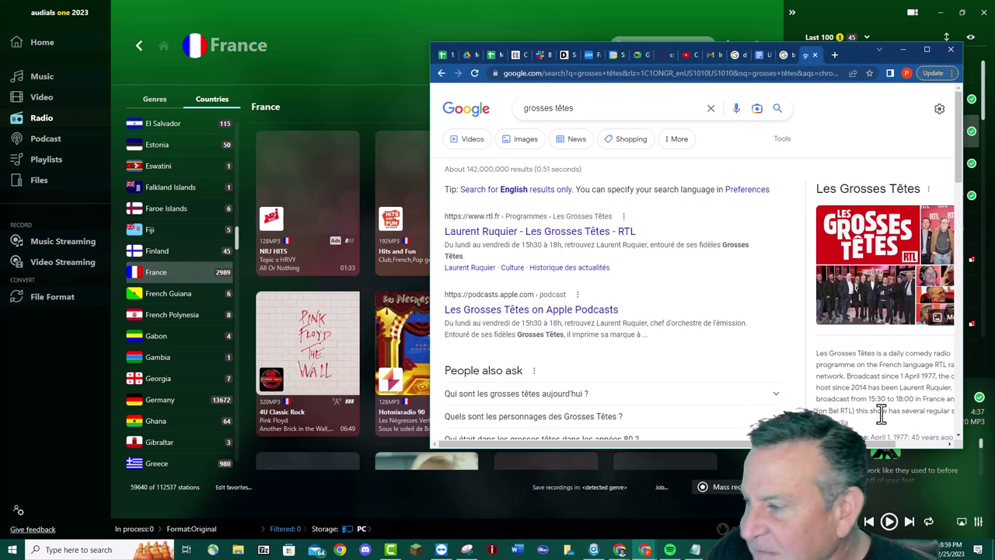
{"action": "scroll", "coordinate": [859, 381], "scroll_direction": "down", "scroll_amount": 1}
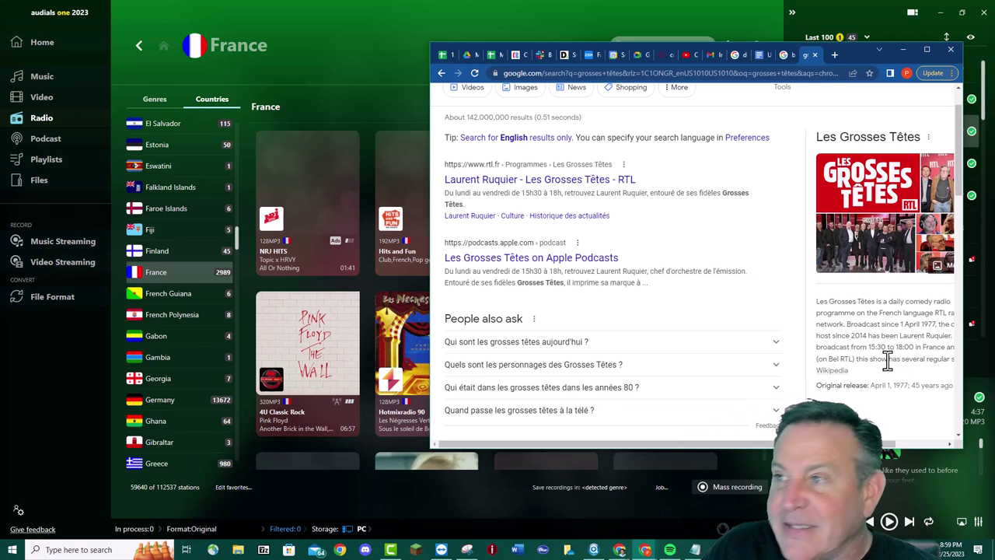
{"action": "left_click", "coordinate": [378, 65]}
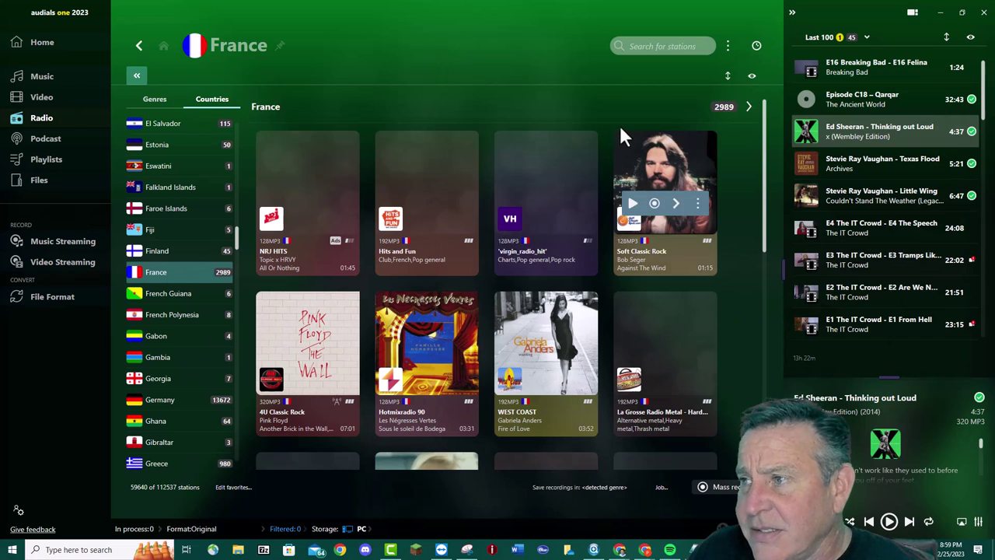
Search the French radio stations for "rtl"
{"action": "left_click", "coordinate": [652, 44]}
{"action": "type", "text": "rtl"}
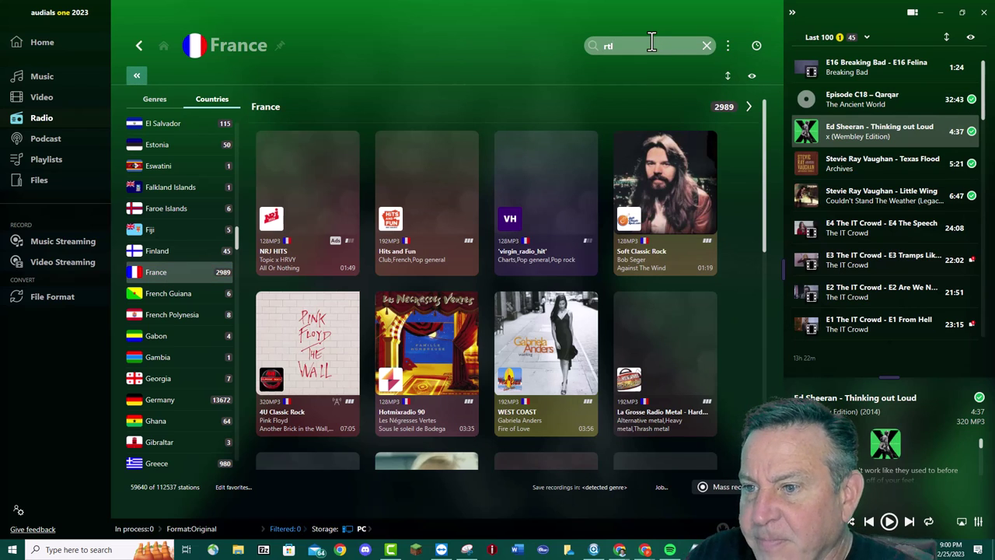
{"action": "key", "text": "Return"}
Create a scheduled recording for the French RTL station with the comment "Big Heads", repeating Monday to Friday
{"action": "mouse_move", "coordinate": [360, 242]}
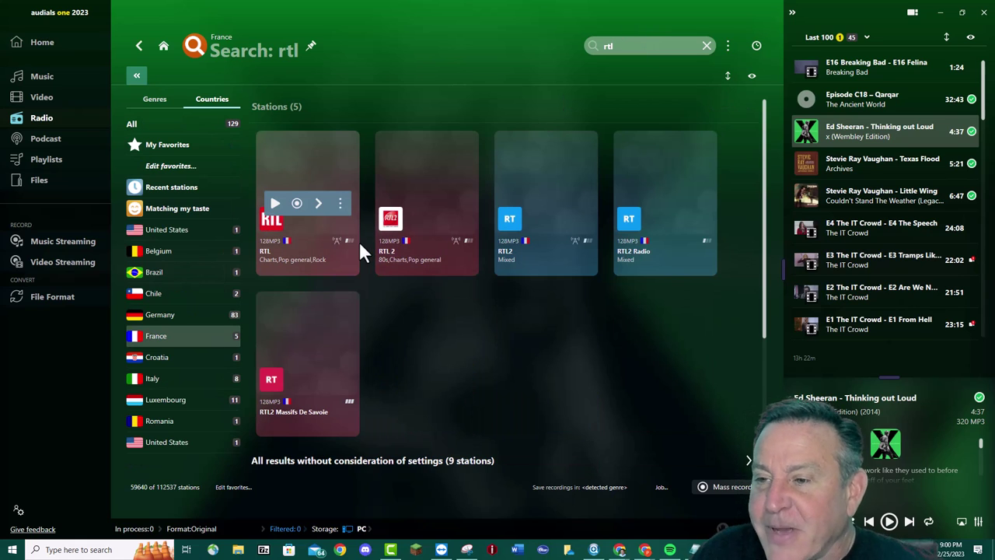
{"action": "left_click", "coordinate": [340, 204]}
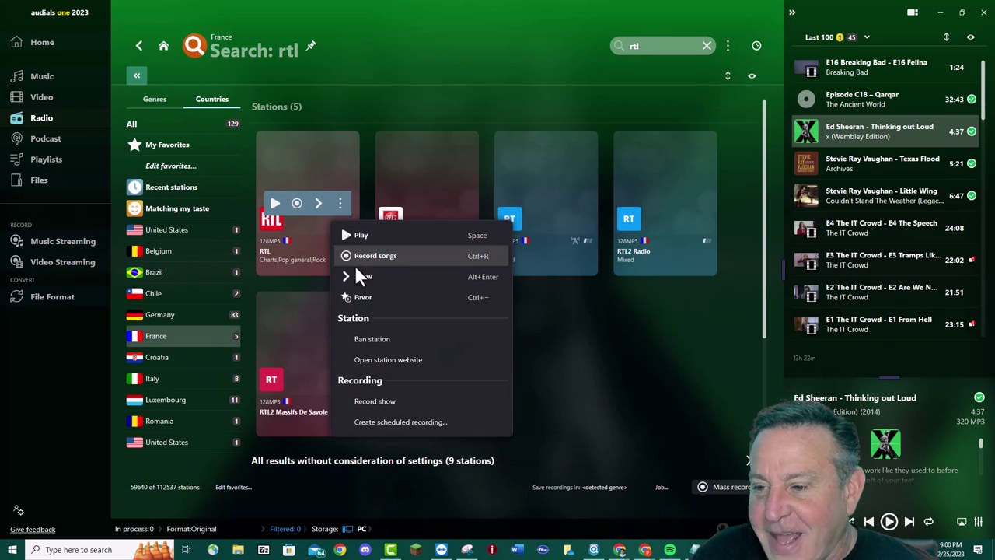
{"action": "left_click", "coordinate": [400, 422]}
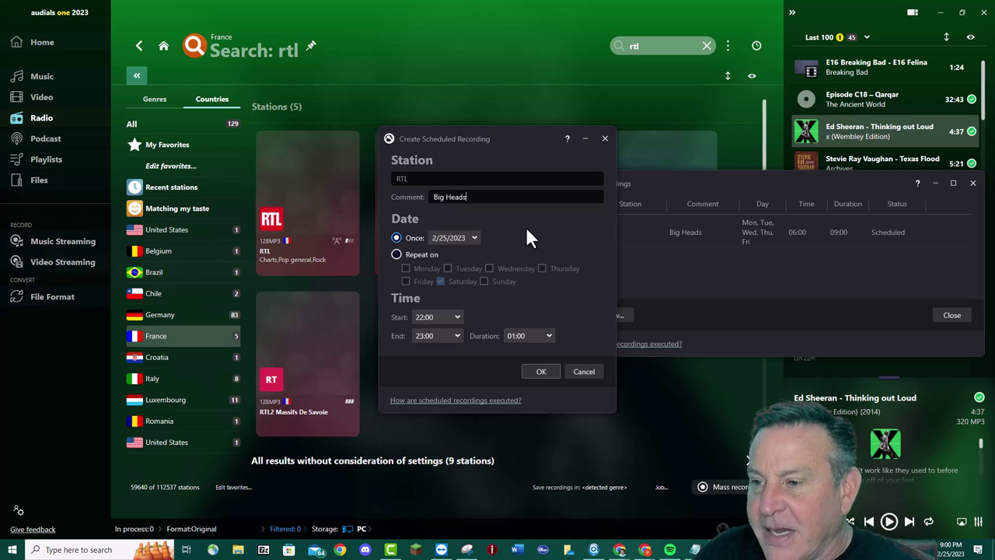
{"action": "left_click", "coordinate": [397, 254]}
{"action": "left_click", "coordinate": [406, 268]}
{"action": "left_click", "coordinate": [448, 270]}
{"action": "left_click", "coordinate": [489, 270]}
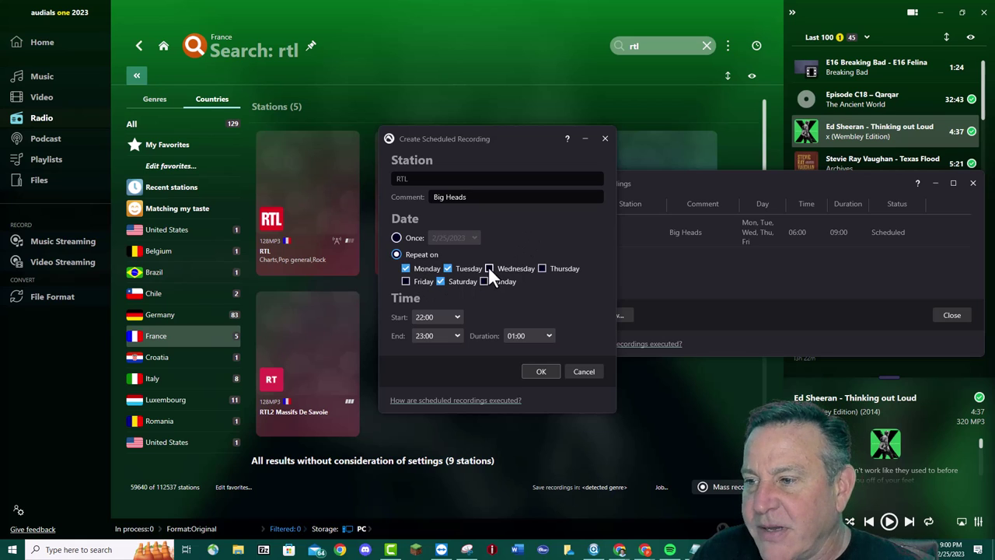
{"action": "left_click", "coordinate": [542, 269]}
{"action": "left_click", "coordinate": [406, 282]}
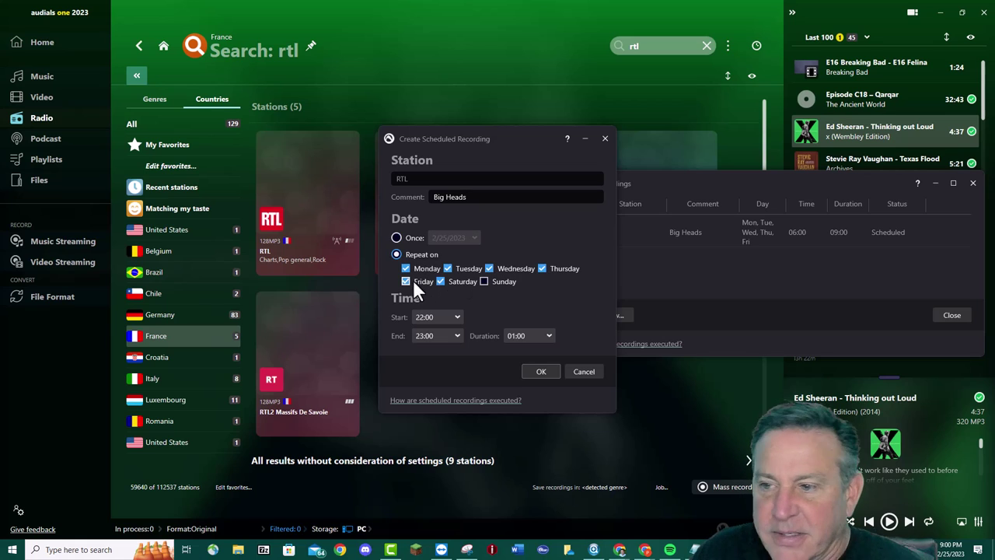
Set the scheduled recording's start time to 06:00 and save the schedule
{"action": "left_click", "coordinate": [459, 316]}
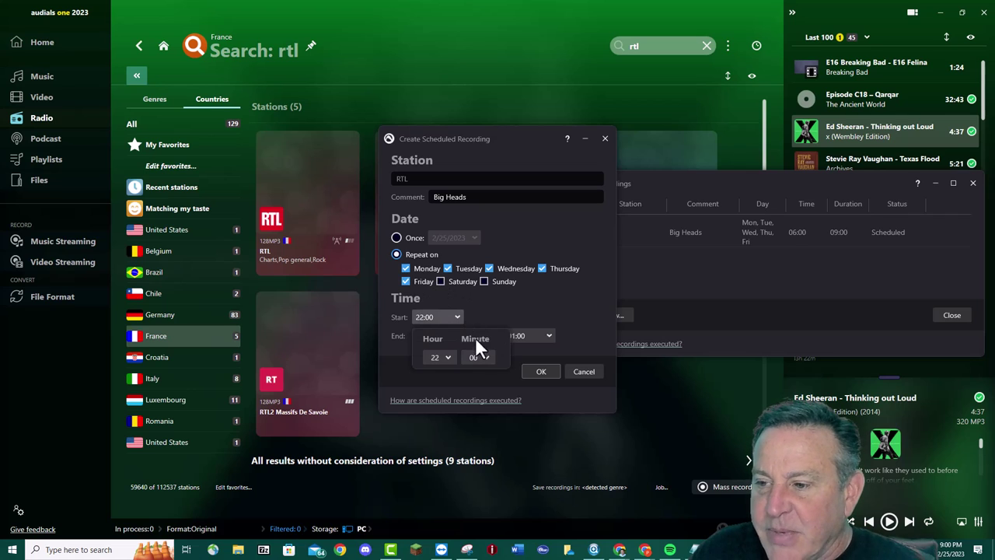
{"action": "left_click", "coordinate": [447, 357]}
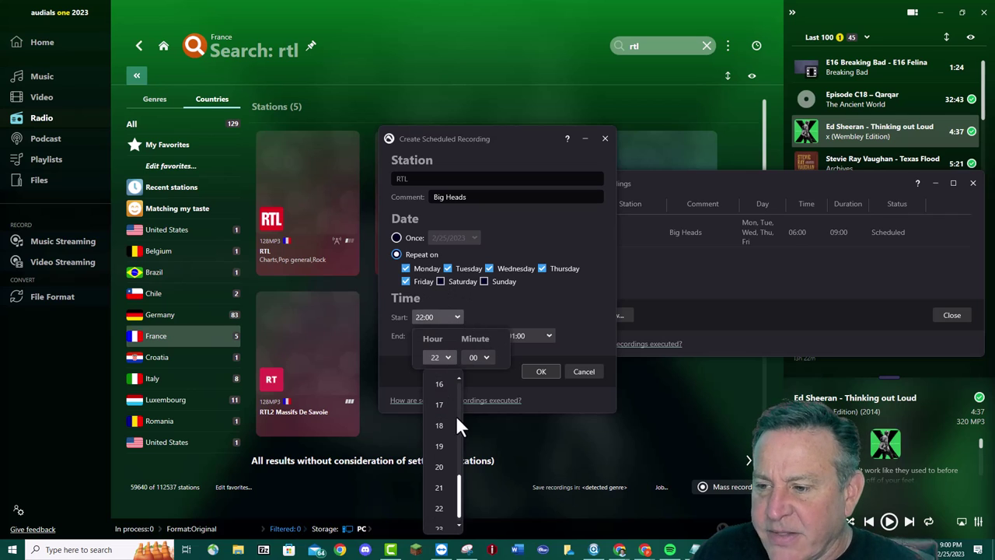
{"action": "left_click_drag", "start_coordinate": [459, 440], "coordinate": [462, 416]}
{"action": "left_click", "coordinate": [440, 436]}
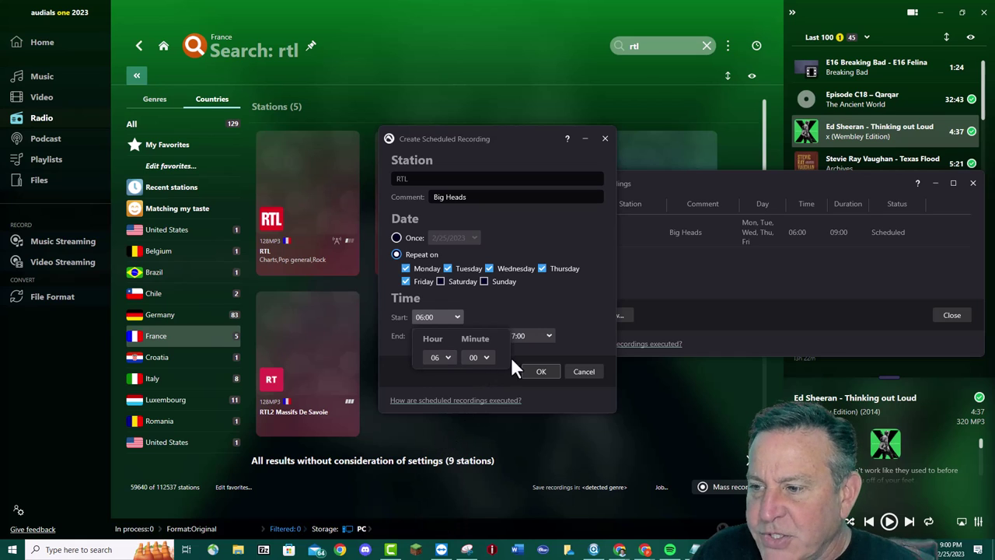
{"action": "left_click", "coordinate": [543, 371]}
Edit the 17-hour RTL "Big Heads" schedule to end at 09:00, save it, and close the scheduled recordings list
{"action": "mouse_move", "coordinate": [762, 263]}
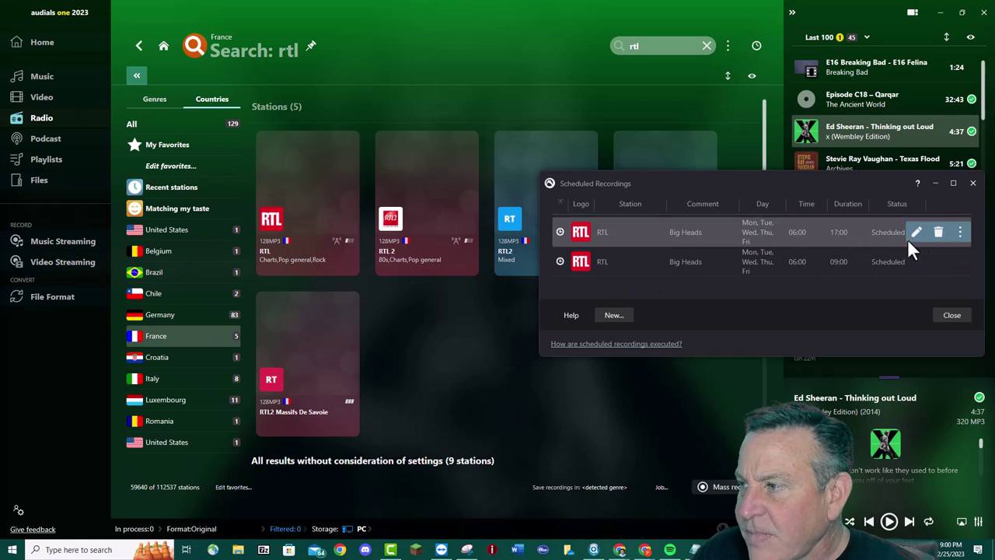
{"action": "left_click", "coordinate": [918, 233]}
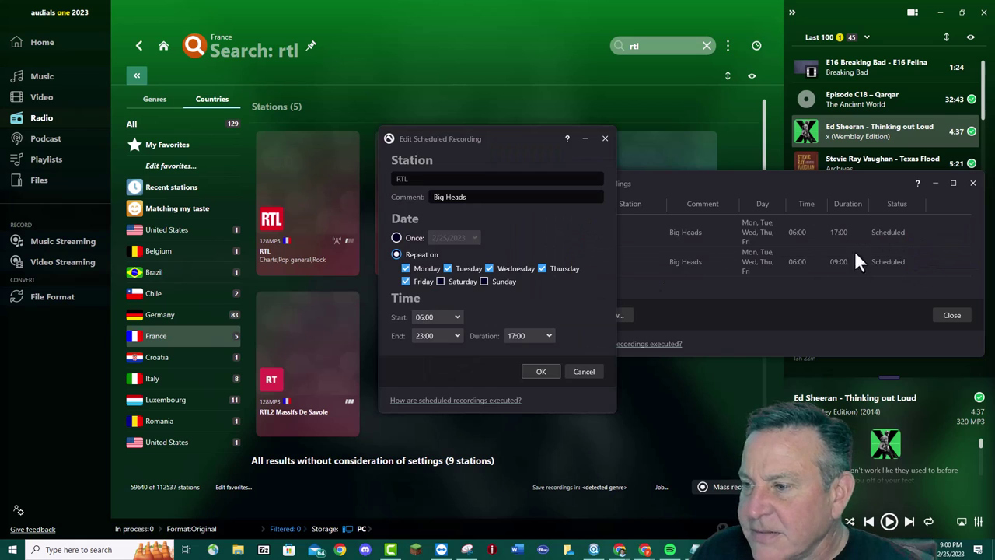
{"action": "left_click", "coordinate": [458, 336]}
{"action": "left_click", "coordinate": [451, 377]}
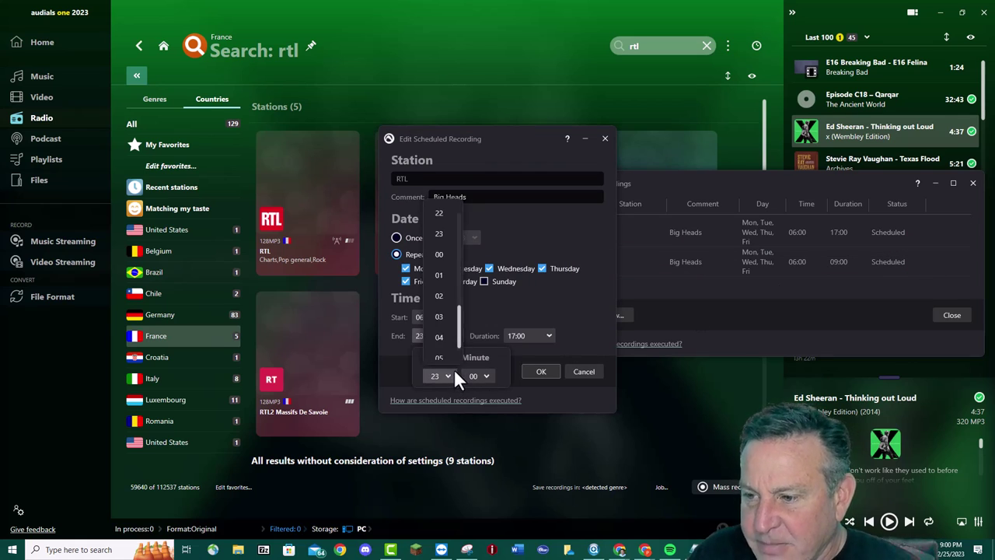
{"action": "left_click_drag", "start_coordinate": [464, 336], "coordinate": [458, 265]}
{"action": "left_click", "coordinate": [444, 266]}
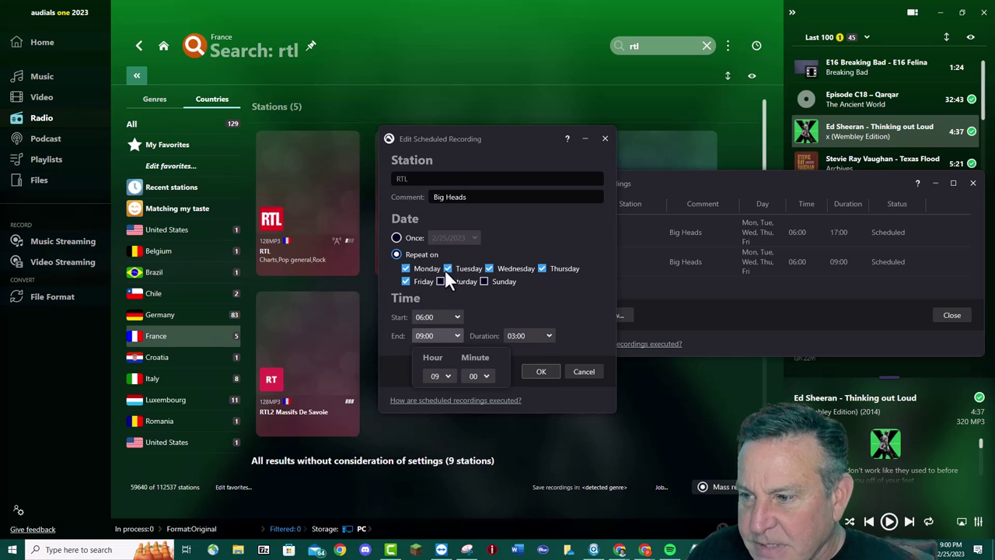
{"action": "left_click", "coordinate": [548, 372]}
{"action": "left_click", "coordinate": [544, 371]}
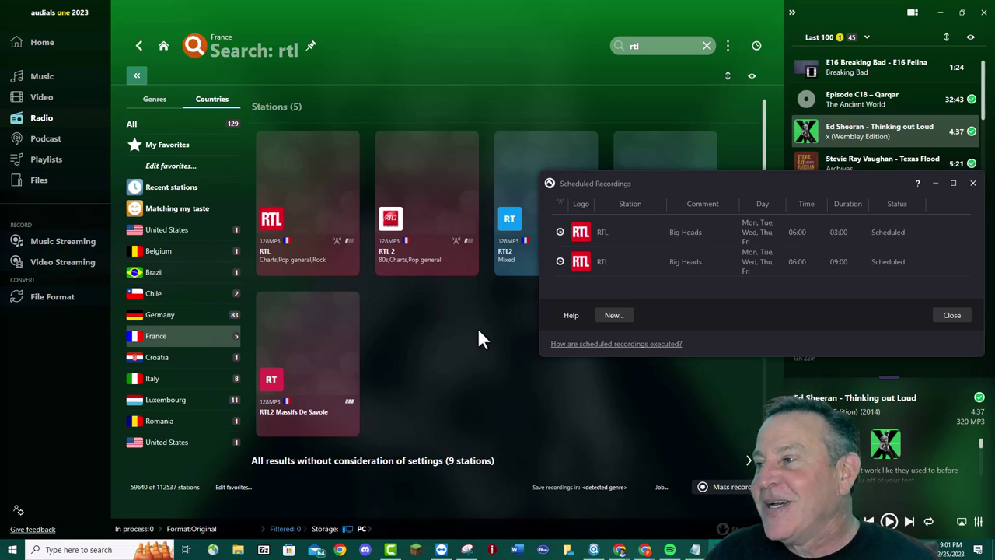
{"action": "left_click", "coordinate": [973, 184]}
Find the 2h20 Hidden Figures recording among the recent recordings, open it for editing, and show its video timeline
{"action": "scroll", "coordinate": [894, 272], "scroll_direction": "down", "scroll_amount": 4}
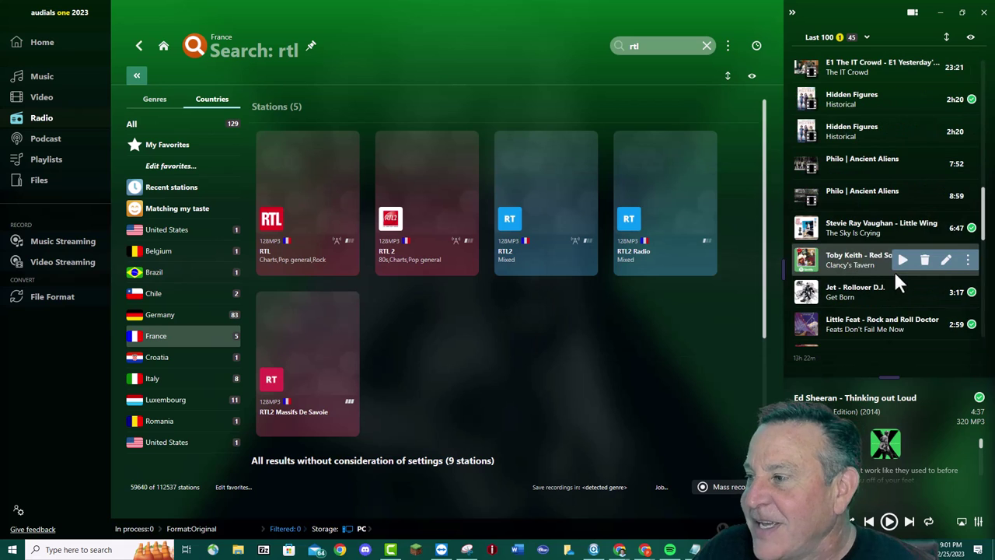
{"action": "scroll", "coordinate": [891, 225], "scroll_direction": "up", "scroll_amount": 1}
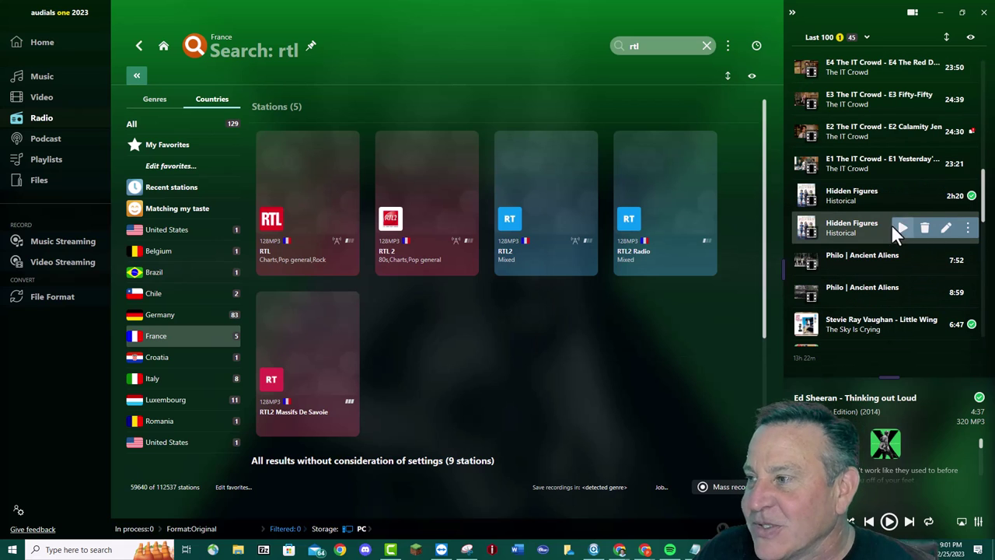
{"action": "left_click", "coordinate": [941, 198]}
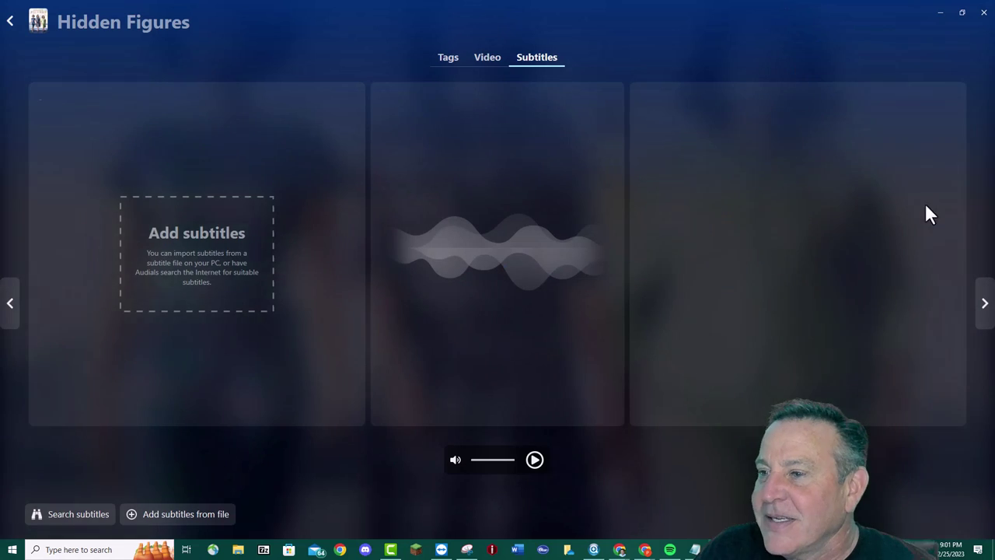
{"action": "left_click", "coordinate": [478, 57]}
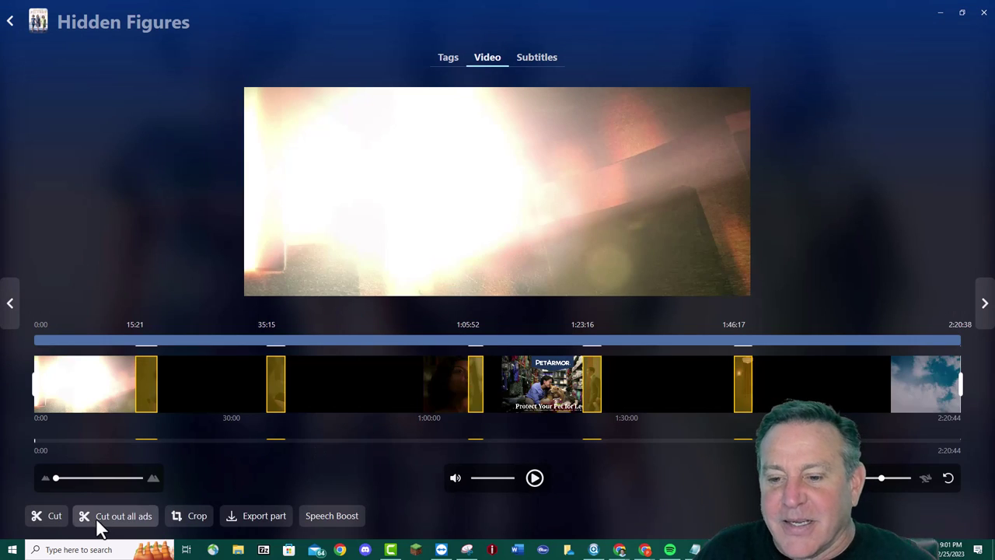
Mark all detected ads in Hidden Figures for cutting, and leave the editor without saving the changes
{"action": "left_click", "coordinate": [96, 517]}
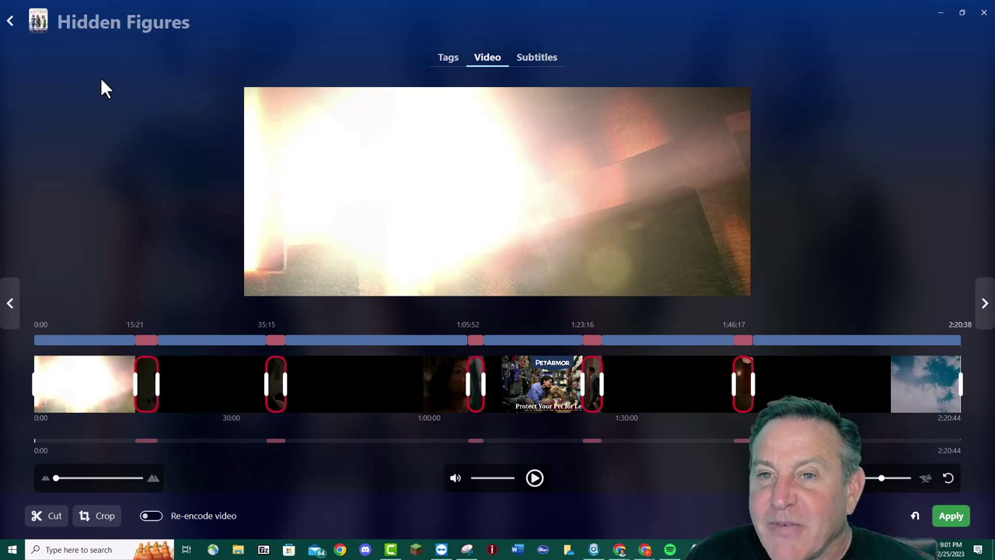
{"action": "left_click", "coordinate": [10, 23]}
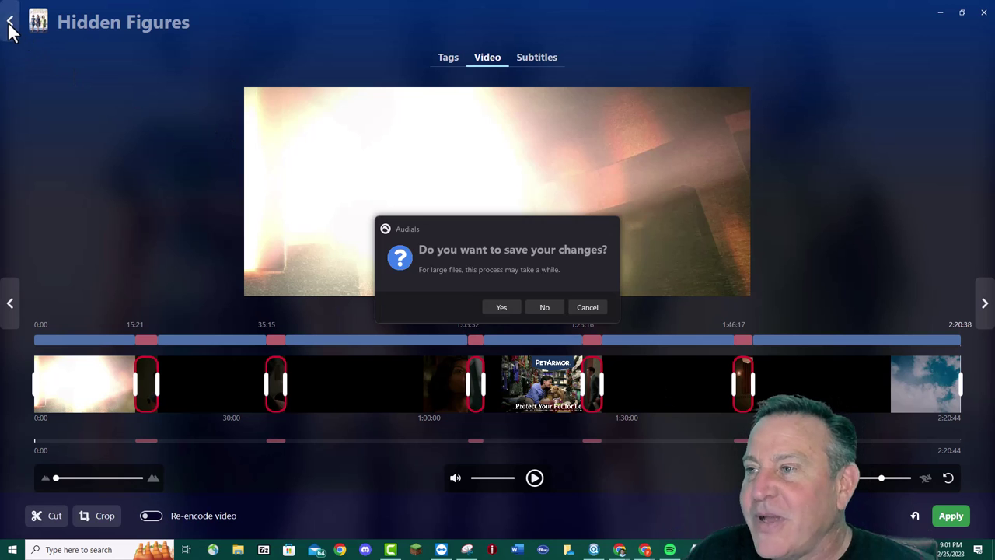
{"action": "left_click", "coordinate": [544, 307]}
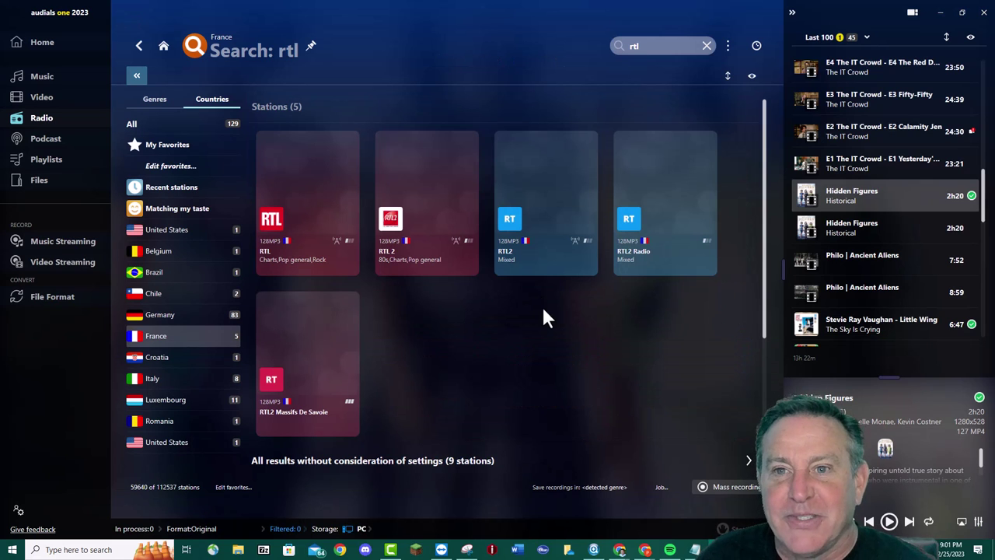
Return to the home page and clear the "rtl" search
{"action": "left_click", "coordinate": [62, 45]}
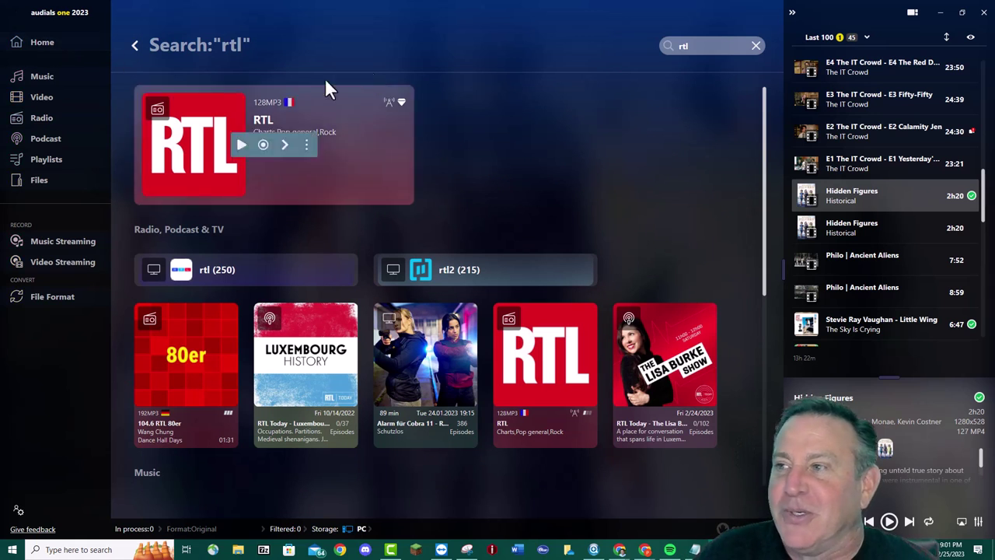
{"action": "left_click", "coordinate": [757, 46]}
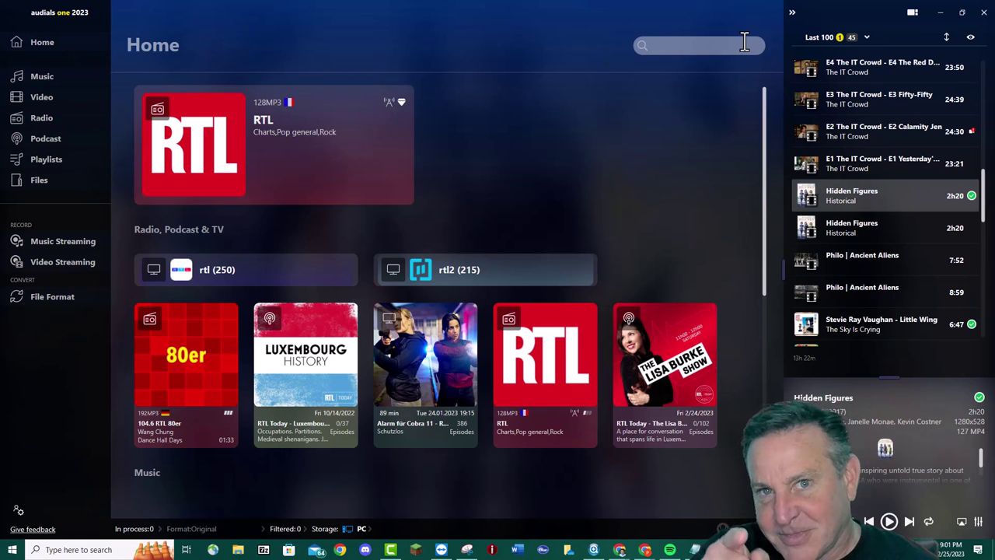